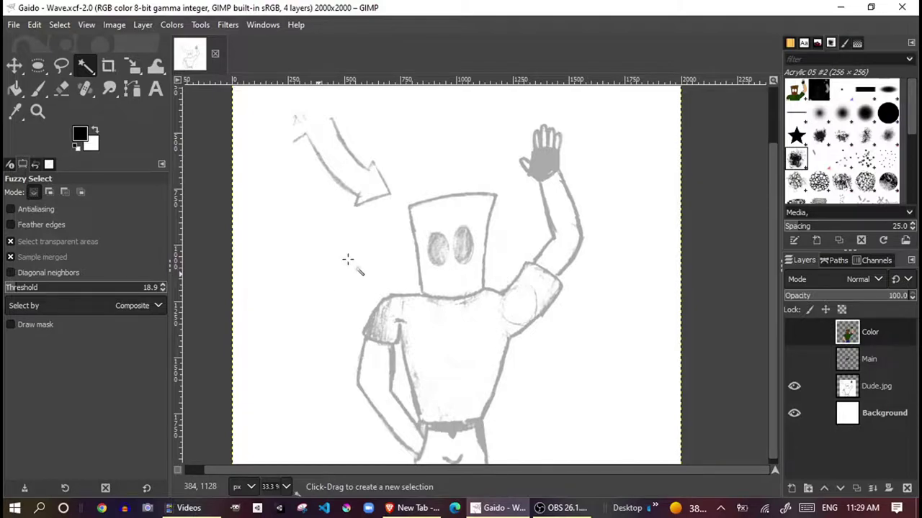
- Create a blank 2000×2000 image with File > New, then close it
scroll(439, 230, "up", 3, "ctrl")
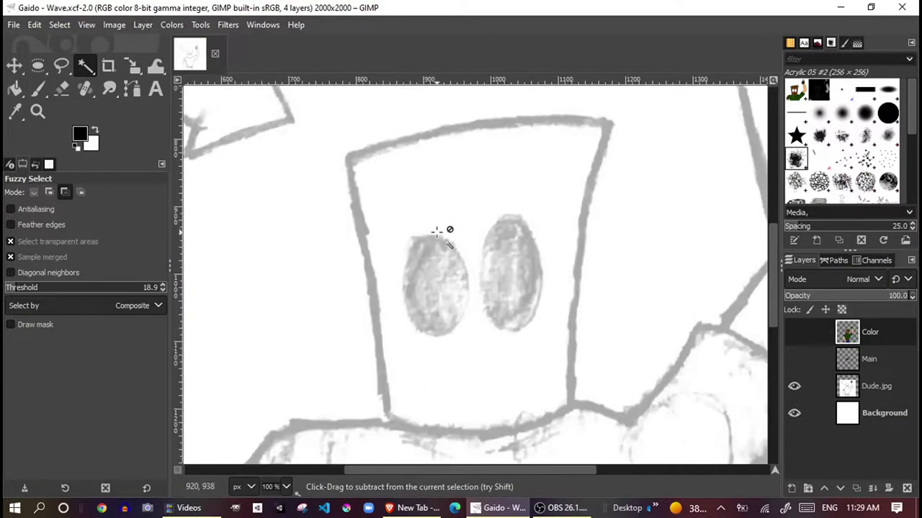
scroll(441, 232, "down", 5, "ctrl")
scroll(436, 231, "up", 2, "ctrl")
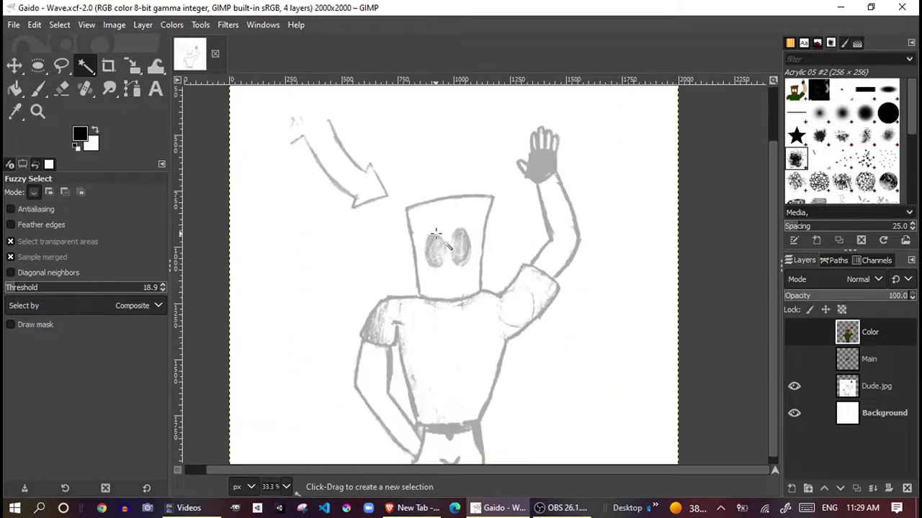
left_click(11, 26)
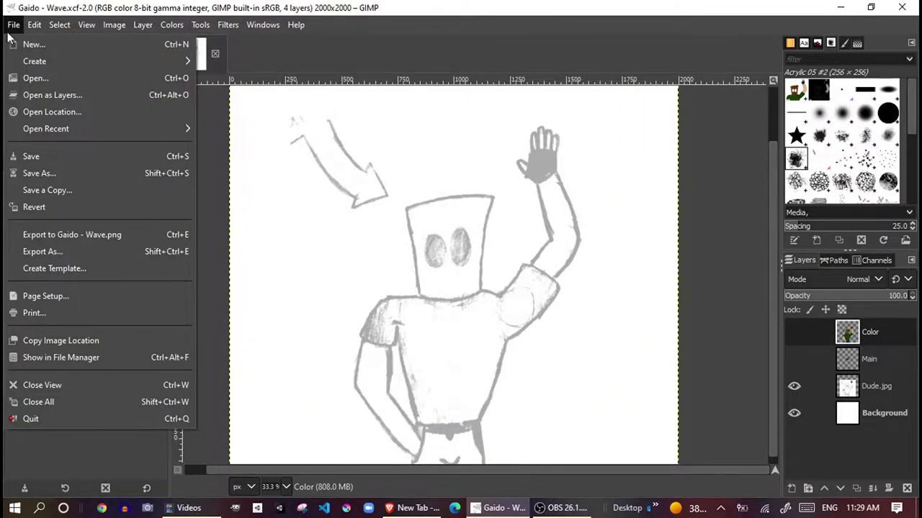
mouse_move(25, 62)
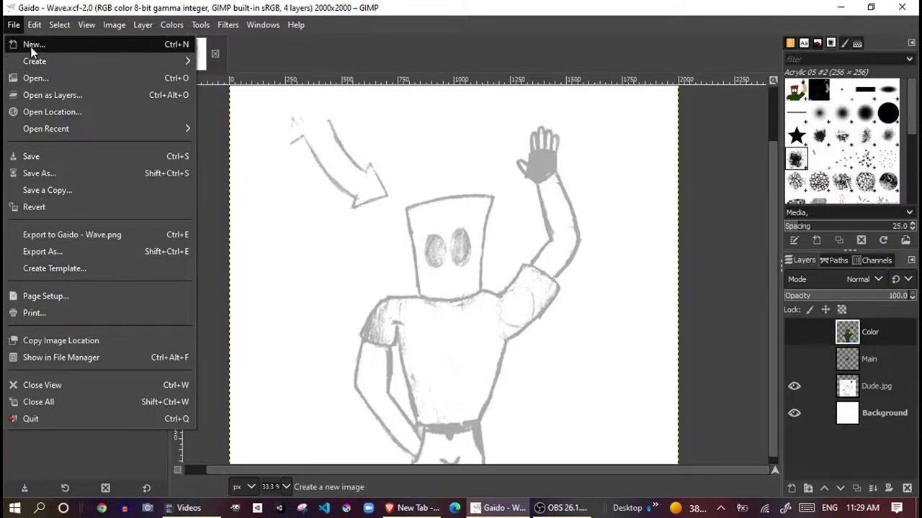
left_click(30, 45)
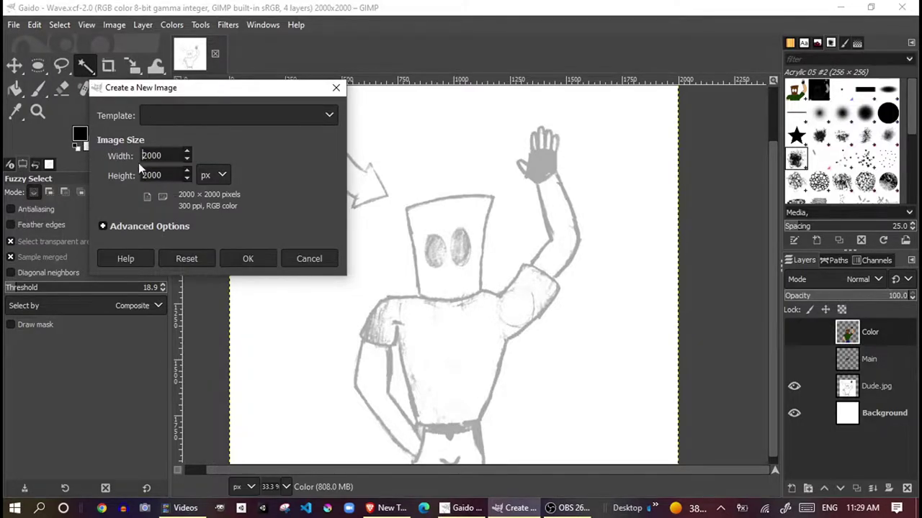
left_click(248, 257)
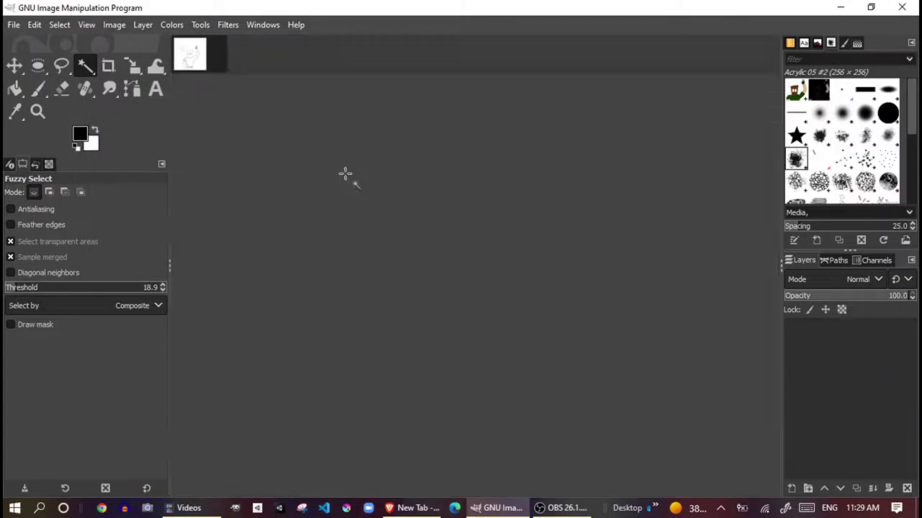
left_click(254, 54)
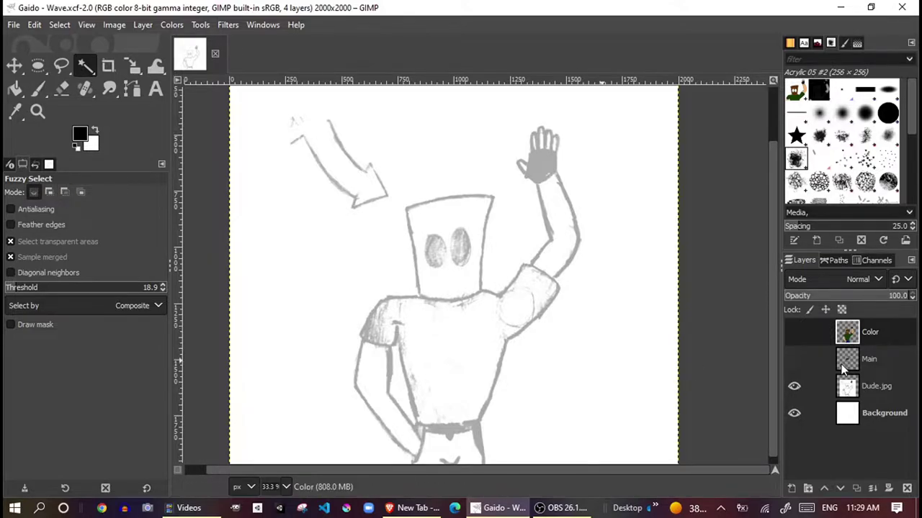
- Add a new transparent layer named Main at the top of the layer stack
right_click(851, 453)
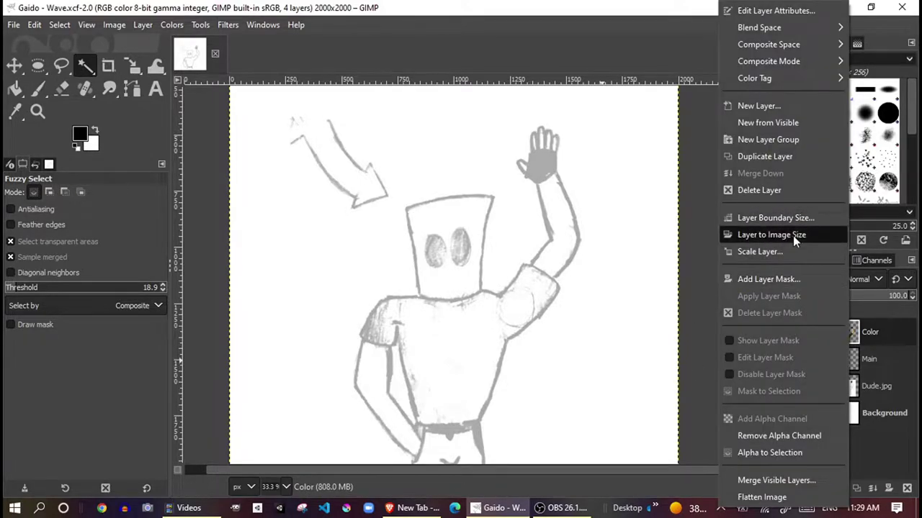
left_click(758, 106)
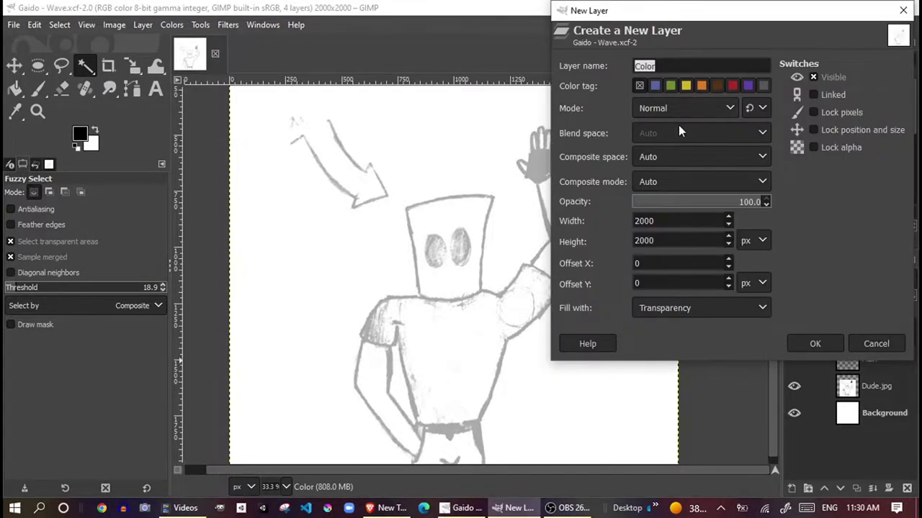
type("Main")
left_click(798, 340)
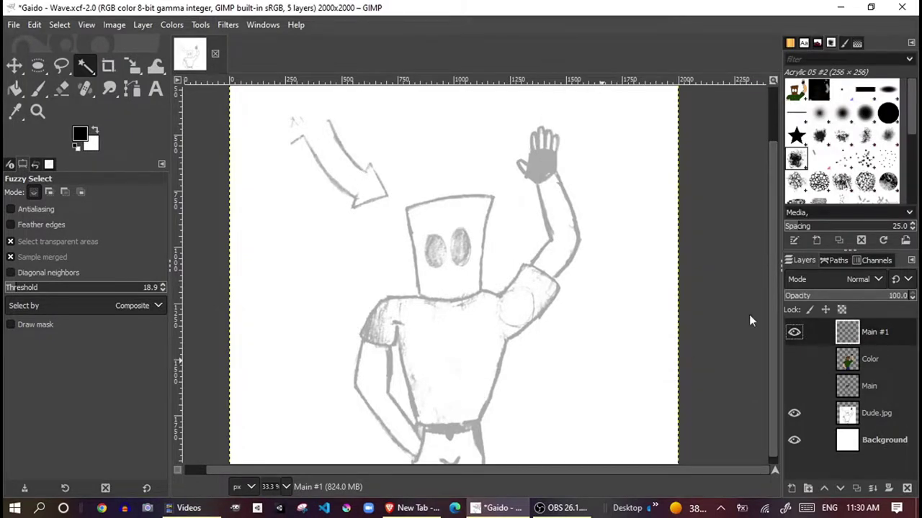
key("b")
left_click_drag(421, 293, 428, 291)
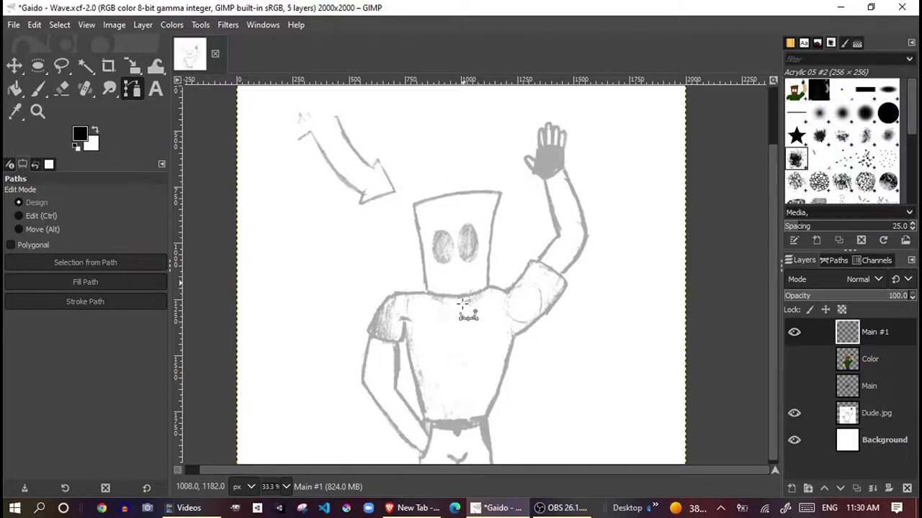
key("space")
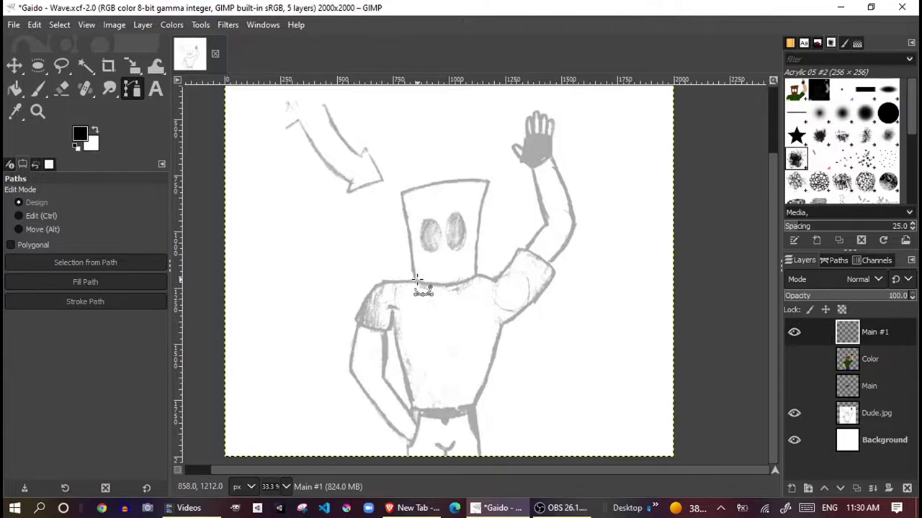
- Zoom in and anchor the path at the head's right neck corner
left_click(16, 66)
left_click(141, 94)
scroll(431, 278, "up", 1, "ctrl")
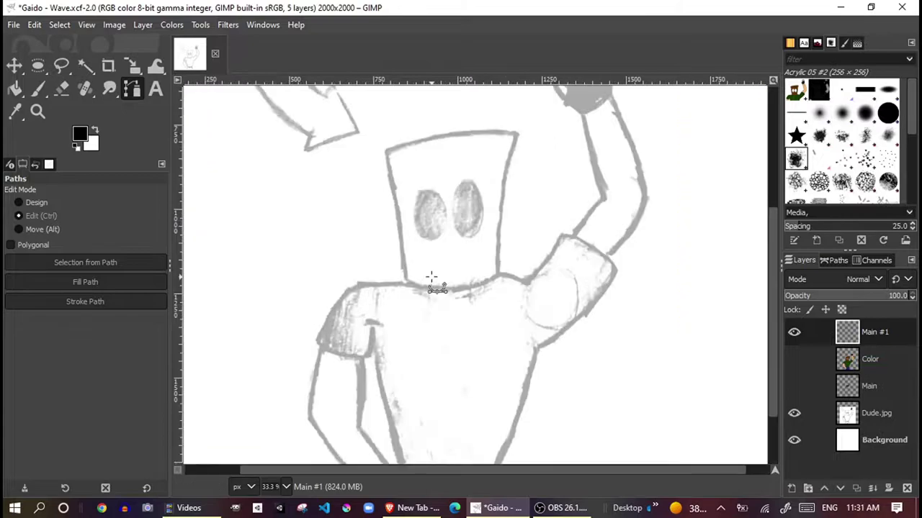
scroll(431, 277, "up", 5, "ctrl")
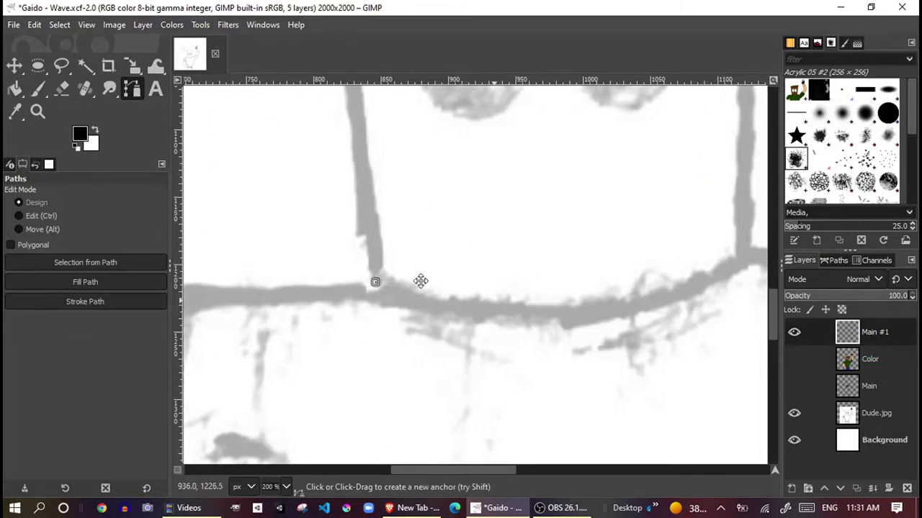
left_click(677, 242)
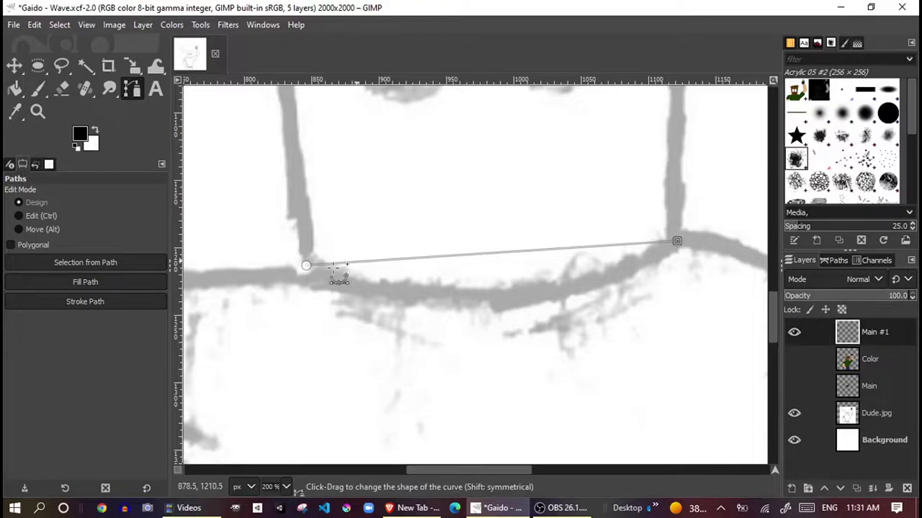
- Bend the path segment and its handles to follow the sketched neckline curve
left_click_drag(508, 274, 516, 297)
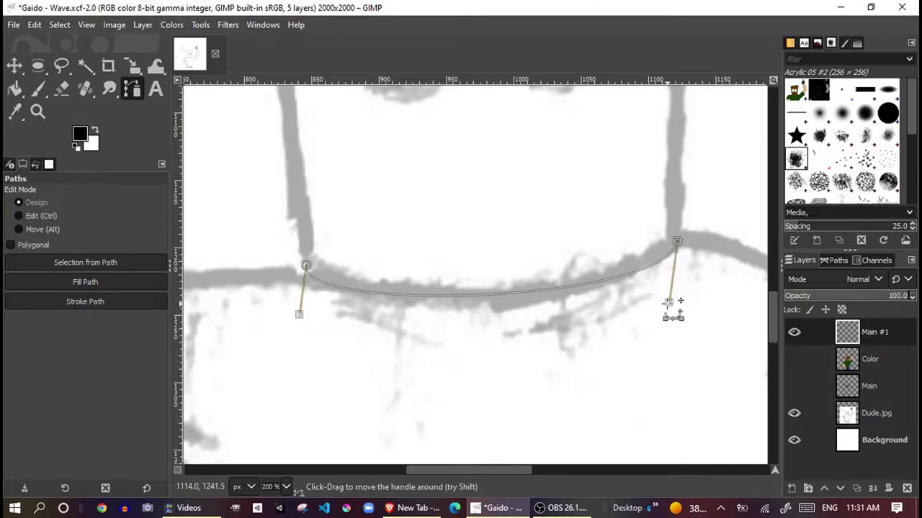
left_click_drag(669, 302, 624, 302)
left_click_drag(300, 314, 343, 313)
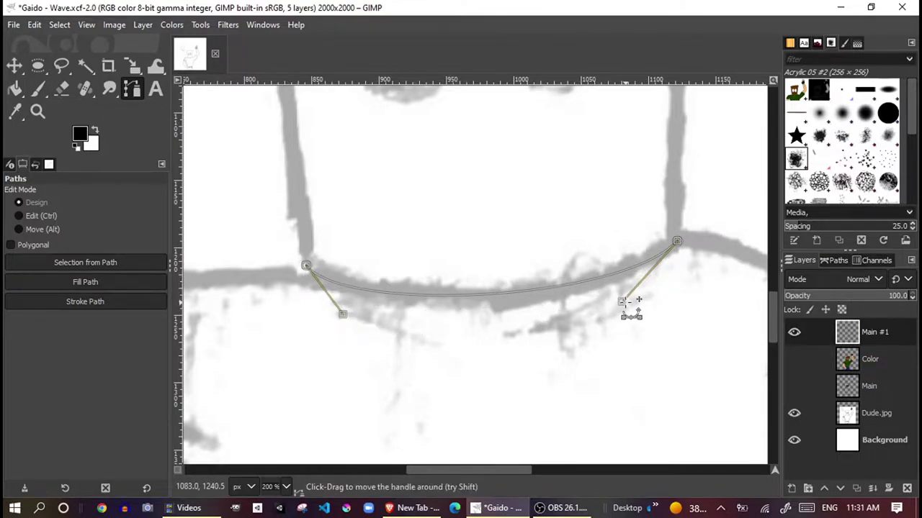
mouse_move(621, 301)
left_mouse_down()
mouse_move(665, 313)
mouse_move(620, 301)
left_mouse_up()
left_click_drag(343, 314, 315, 275)
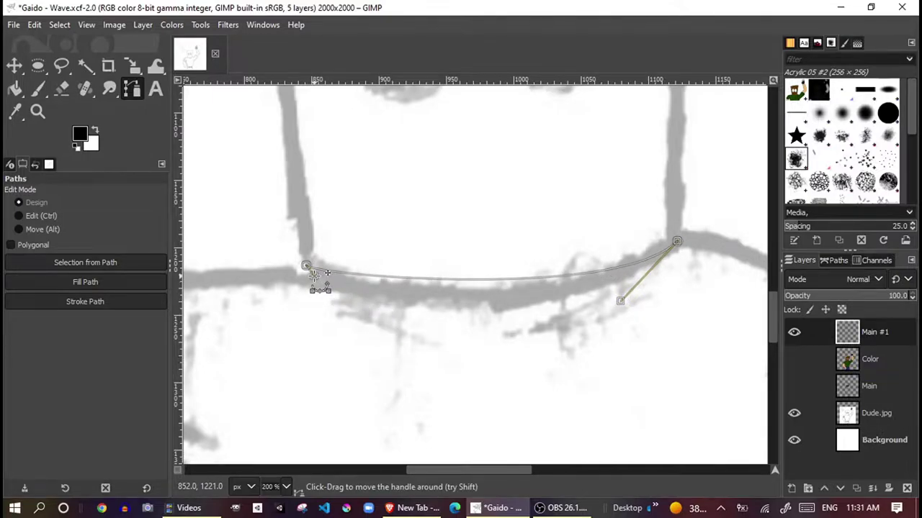
left_click_drag(315, 274, 350, 308)
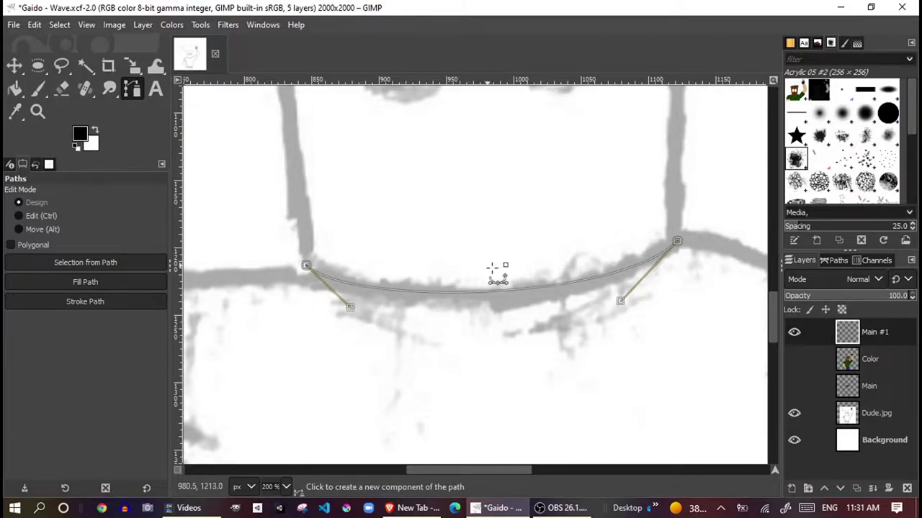
scroll(504, 274, "up", 1)
scroll(504, 273, "right", 1)
scroll(461, 252, "up", 1)
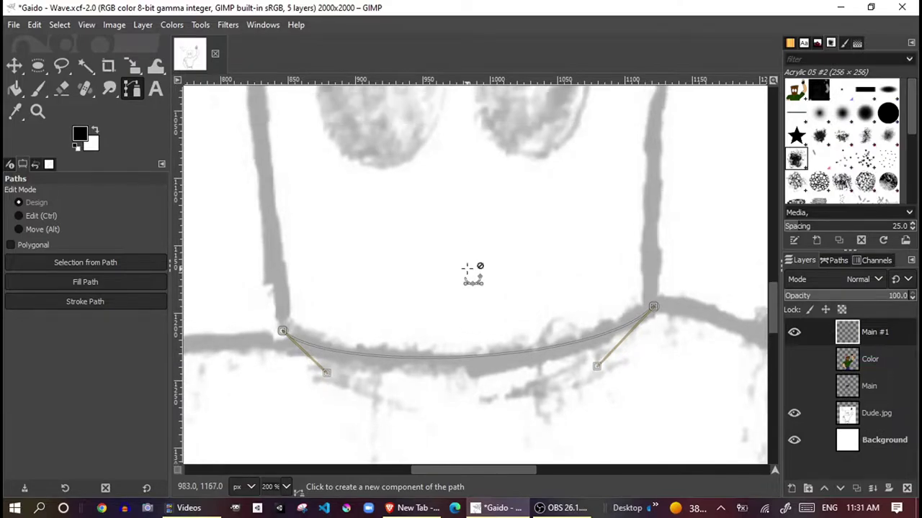
scroll(473, 267, "down", 1)
scroll(502, 315, "up", 2)
scroll(495, 313, "down", 4)
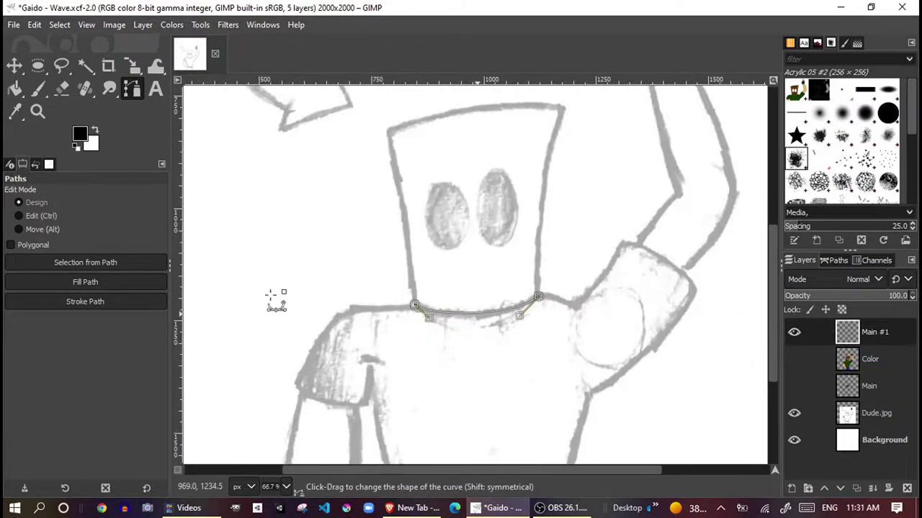
- Stroke the neckline path with a 4 px solid black line
left_click(105, 309)
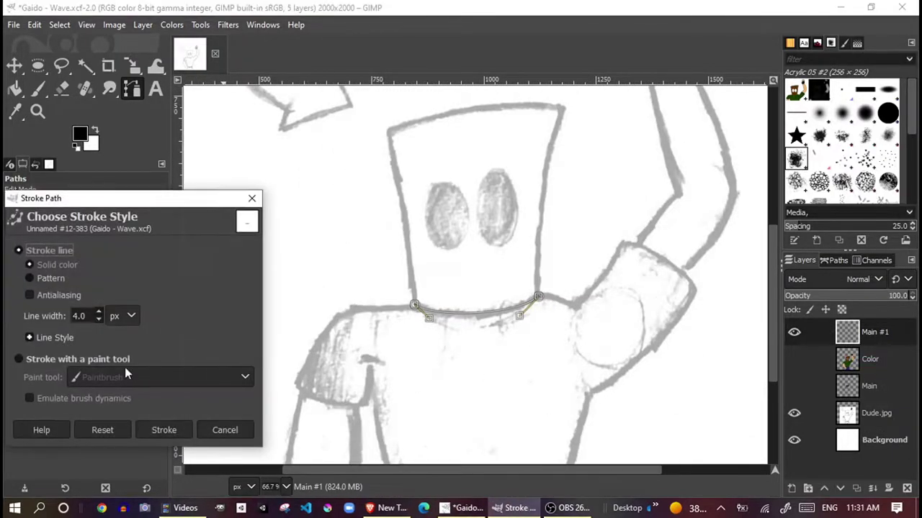
left_click(150, 429)
left_click(111, 301)
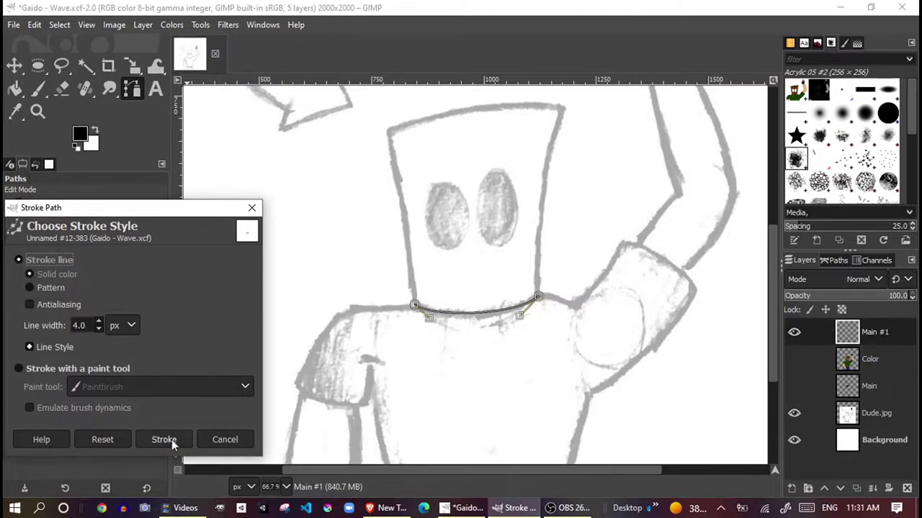
left_click(172, 439)
- Switch to the Move tool and undo the black neckline stroke
scroll(454, 337, "up", 2)
scroll(450, 284, "up", 2)
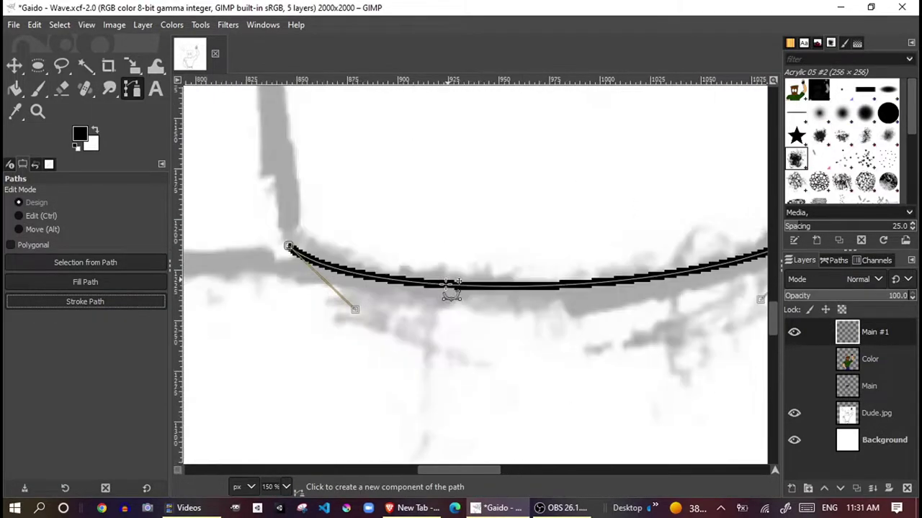
scroll(432, 291, "down", 2)
key("m")
scroll(536, 329, "down", 1)
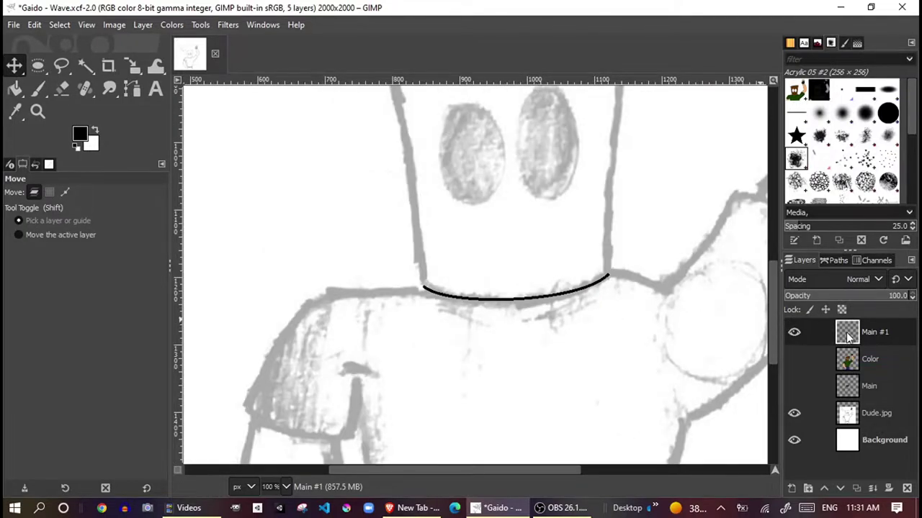
key("ctrl+z")
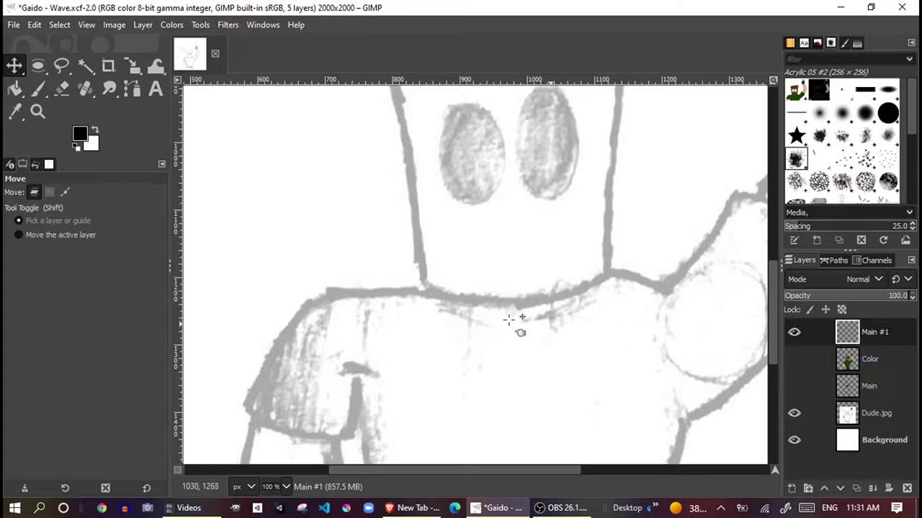
scroll(554, 255, "down", 2)
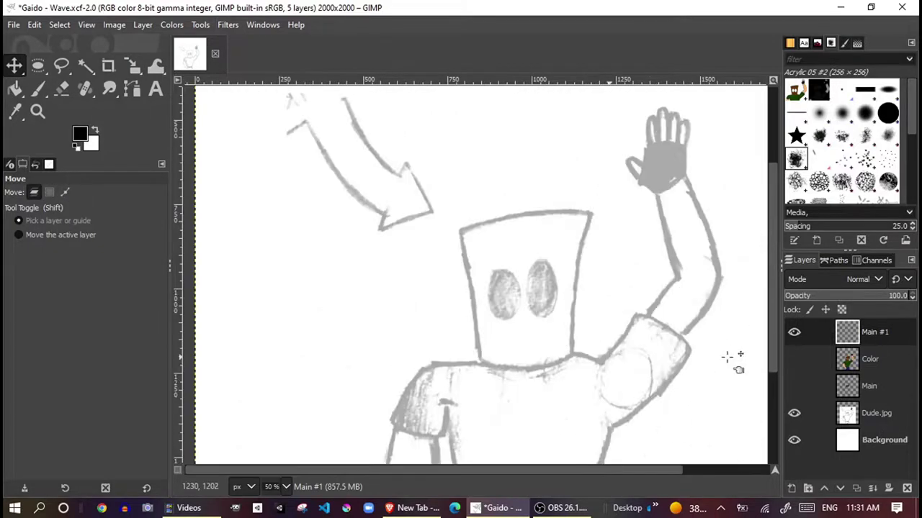
- Show the Main line-art layer and toggle Dude.jpg on and off to compare
left_click(794, 386)
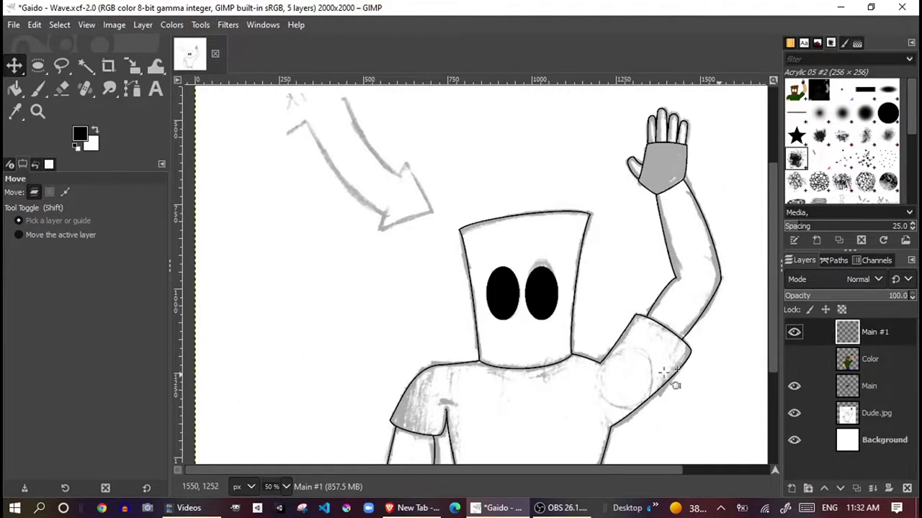
scroll(611, 226, "down", 2)
scroll(646, 319, "down", 2)
scroll(619, 281, "up", 2)
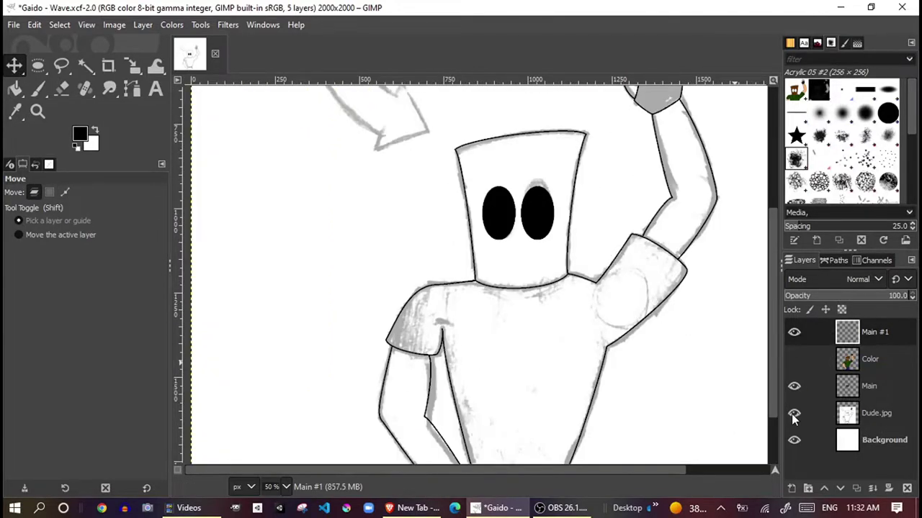
left_click(792, 413)
left_click(793, 413)
left_click(793, 413)
left_click(793, 413)
left_click(793, 413)
left_click(793, 414)
- Hide the Dude.jpg reference sketch so only the line art shows
left_click_drag(681, 385, 680, 383)
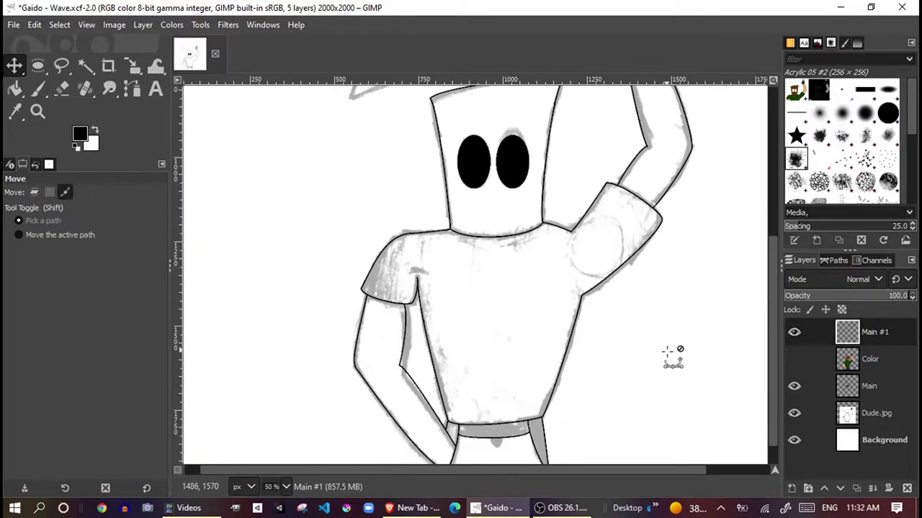
scroll(673, 358, "down", 2)
scroll(690, 360, "up", 1)
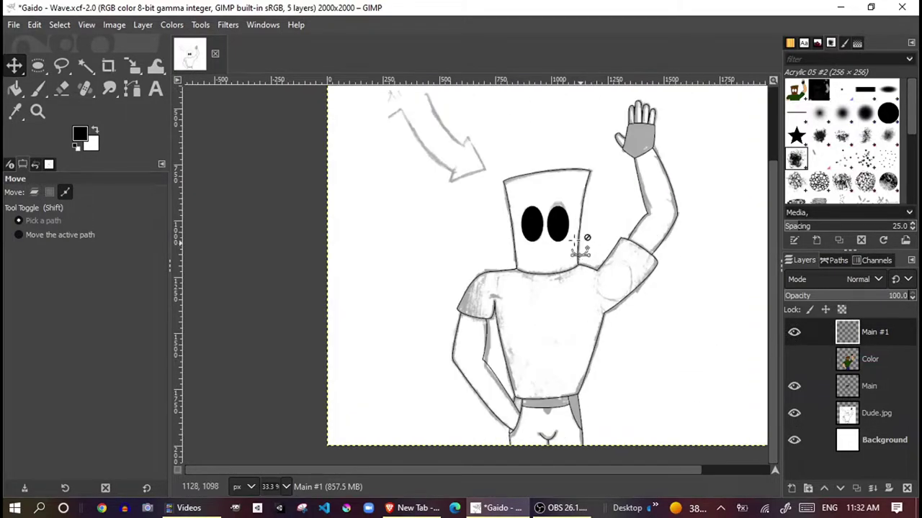
scroll(546, 241, "up", 1)
scroll(565, 335, "down", 1)
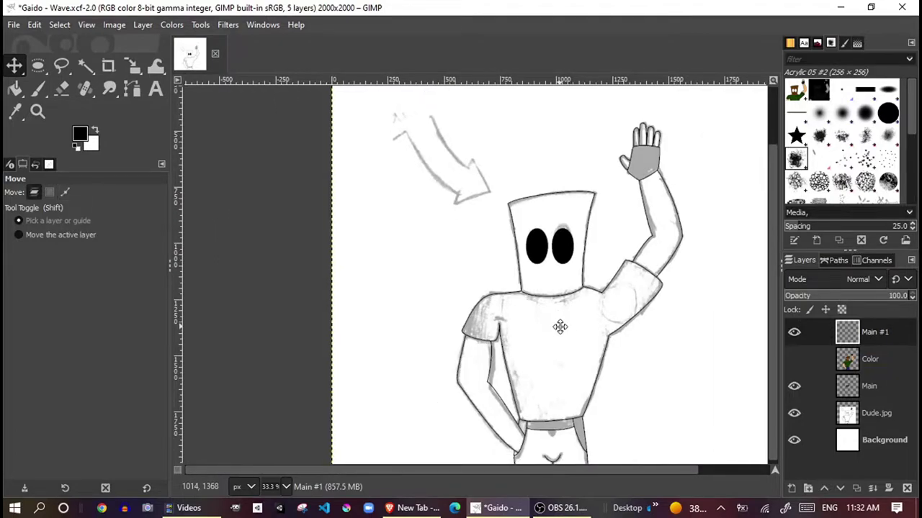
scroll(562, 322, "up", 1)
scroll(569, 369, "up", 3)
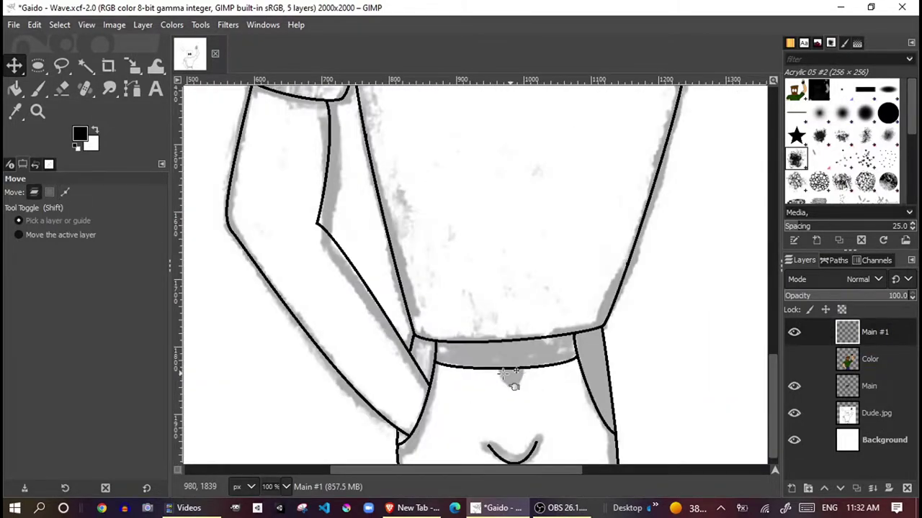
scroll(522, 383, "down", 4)
scroll(576, 350, "up", 1)
scroll(752, 360, "up", 2)
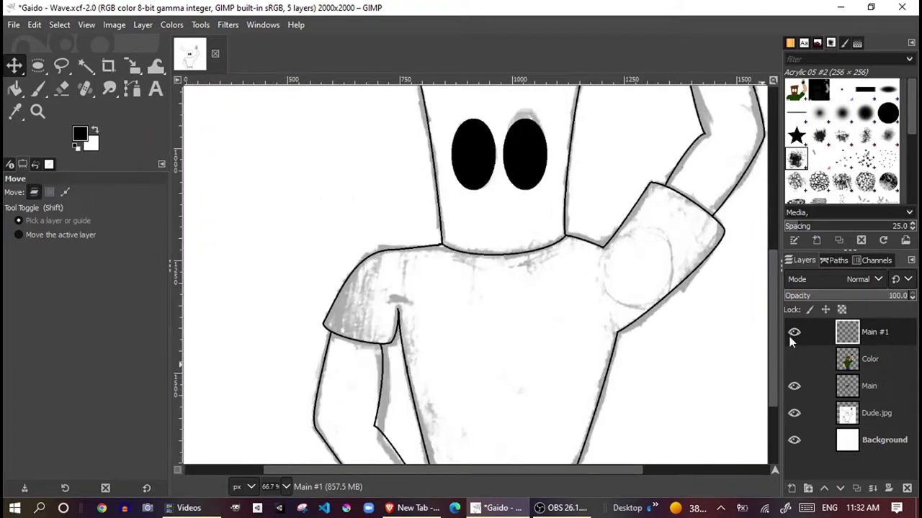
left_click(792, 415)
- Briefly preview the Color layer on the figure, then hide it again
scroll(626, 306, "down", 3)
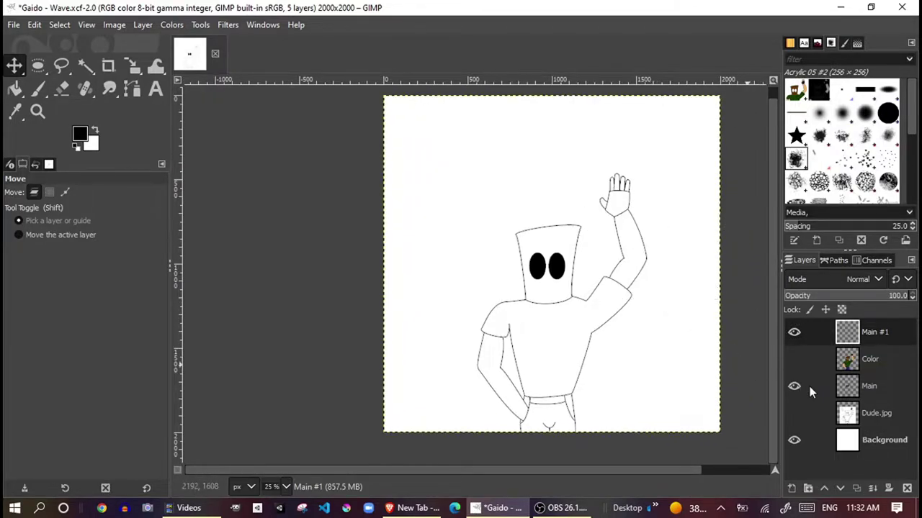
scroll(528, 331, "up", 1)
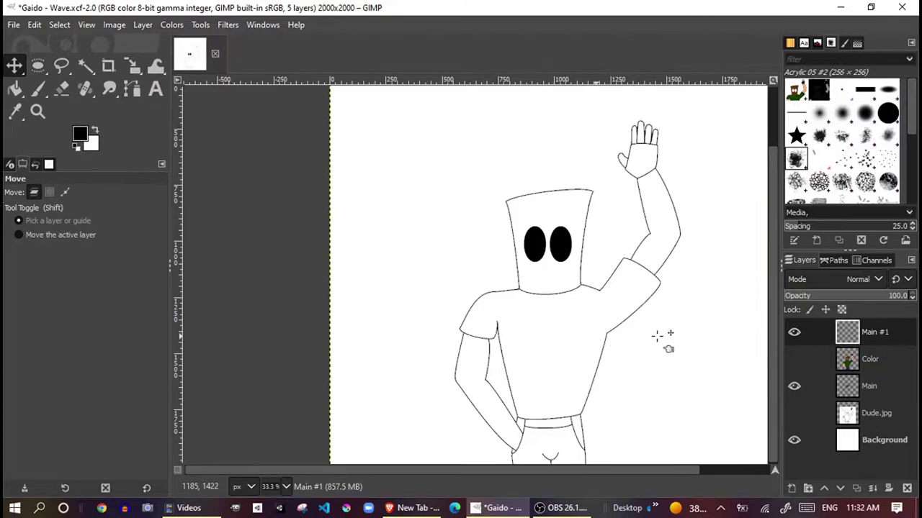
left_click(792, 359)
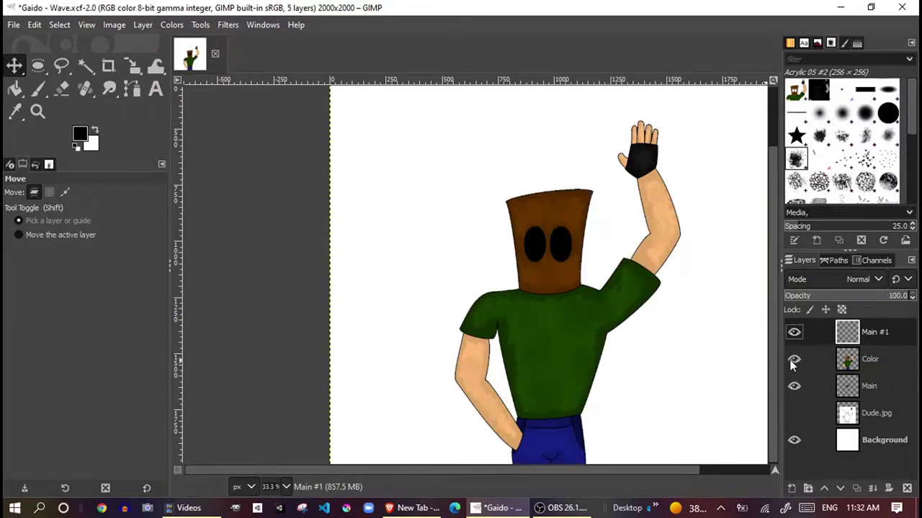
left_click(793, 360)
scroll(529, 271, "up", 1)
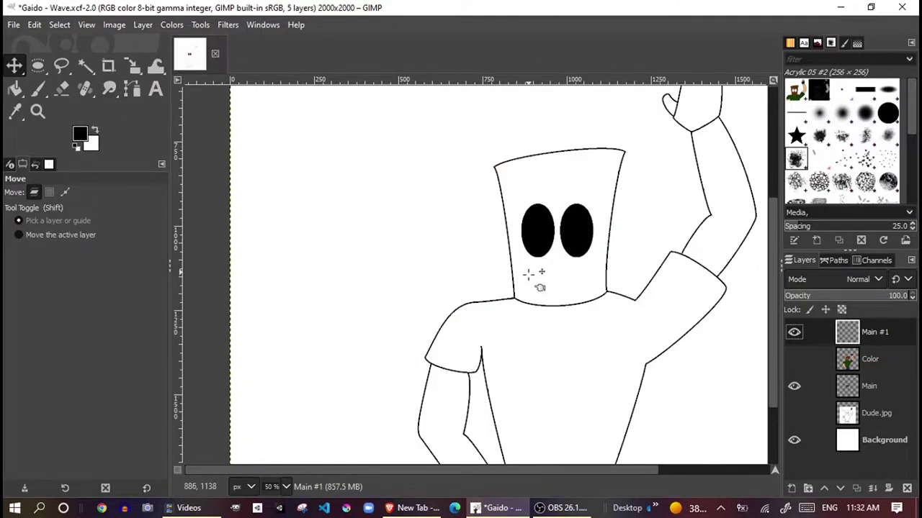
- Set the foreground colour to red
left_click(37, 89)
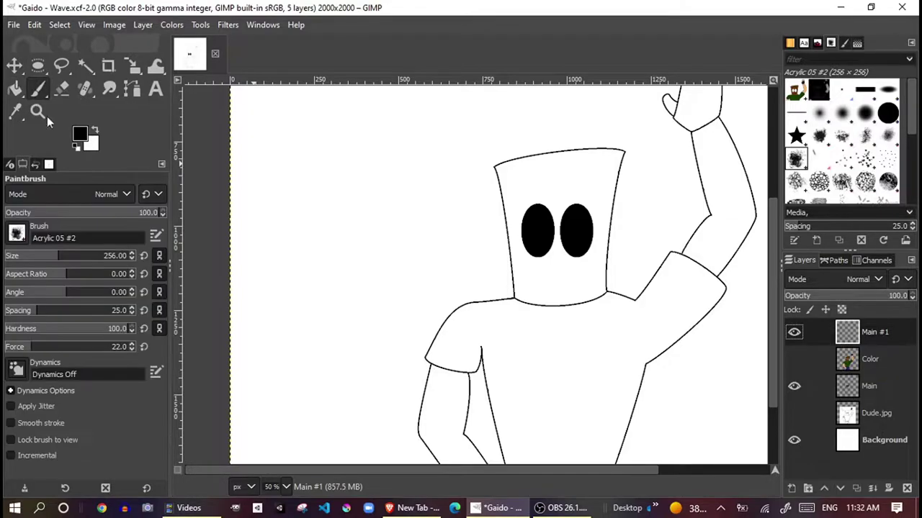
scroll(405, 267, "down", 1)
scroll(405, 268, "right", 2)
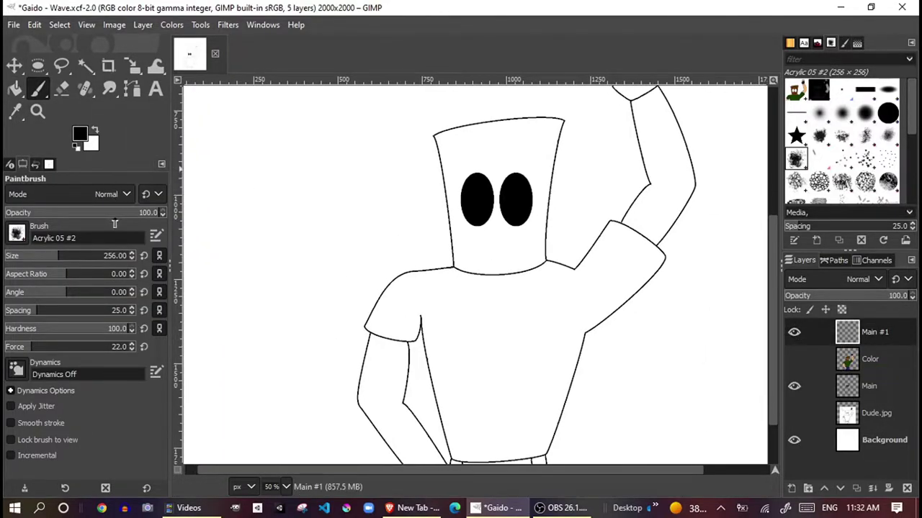
left_click(78, 133)
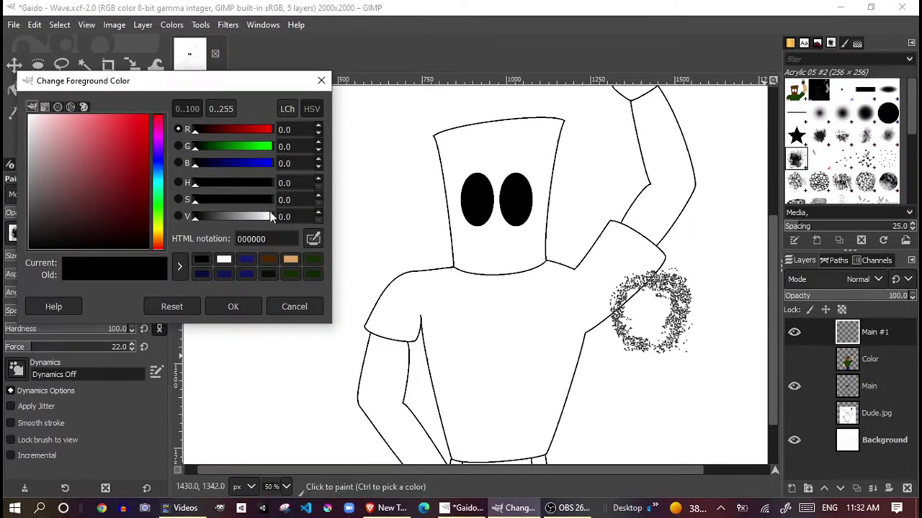
mouse_move(145, 142)
left_mouse_down()
mouse_move(166, 113)
mouse_move(128, 115)
left_mouse_up()
left_click(226, 303)
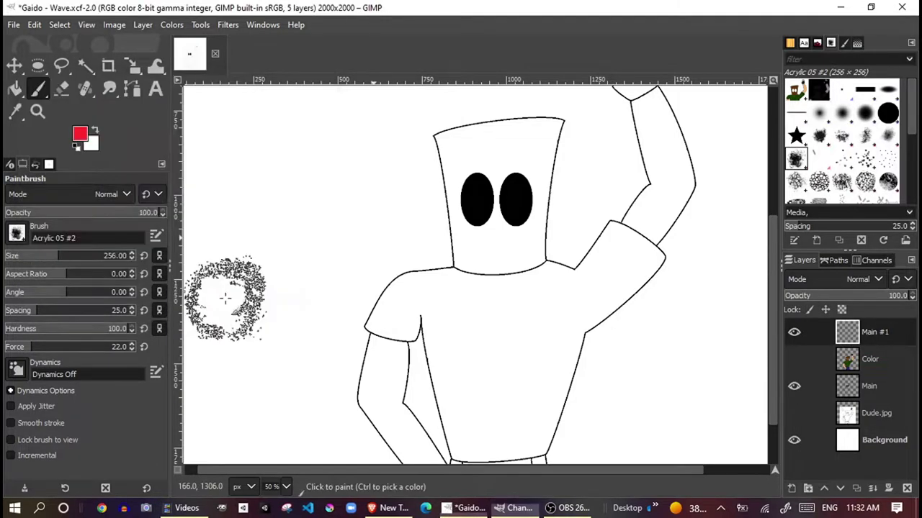
- Fuzzy-select the shirt and bucket-fill it with red
left_click(85, 66)
left_click(463, 339)
scroll(411, 304, "down", 2)
scroll(411, 304, "right", 2)
left_click(14, 88)
left_click(475, 360)
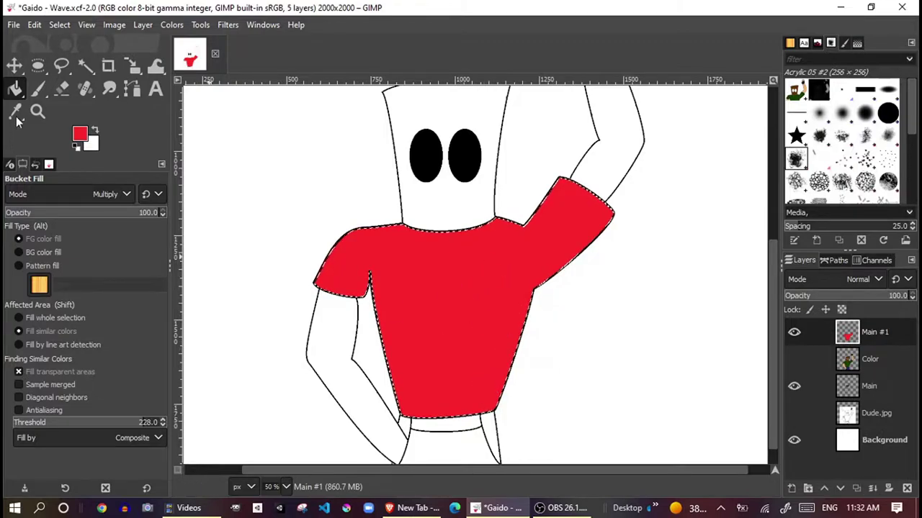
- Select the Paintbrush and pause the screen recorder before returning to the drawing
left_click(37, 89)
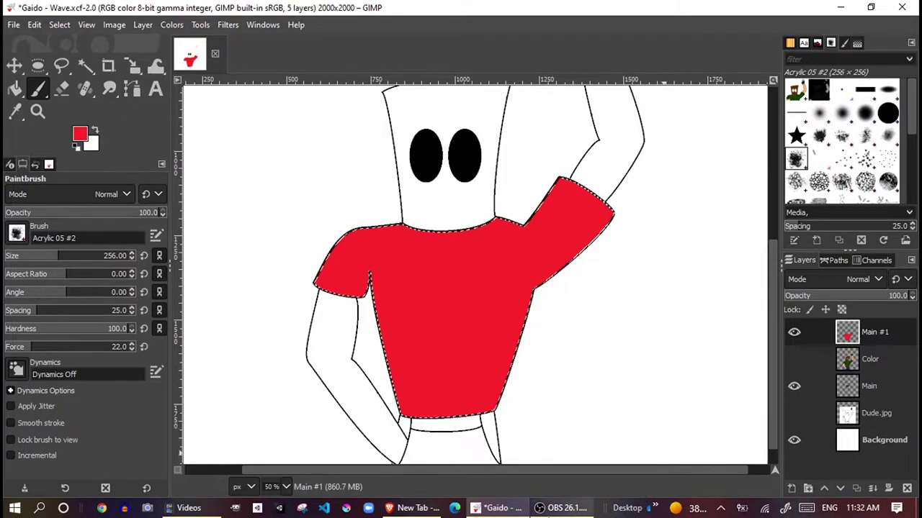
left_click(565, 508)
left_click(908, 410)
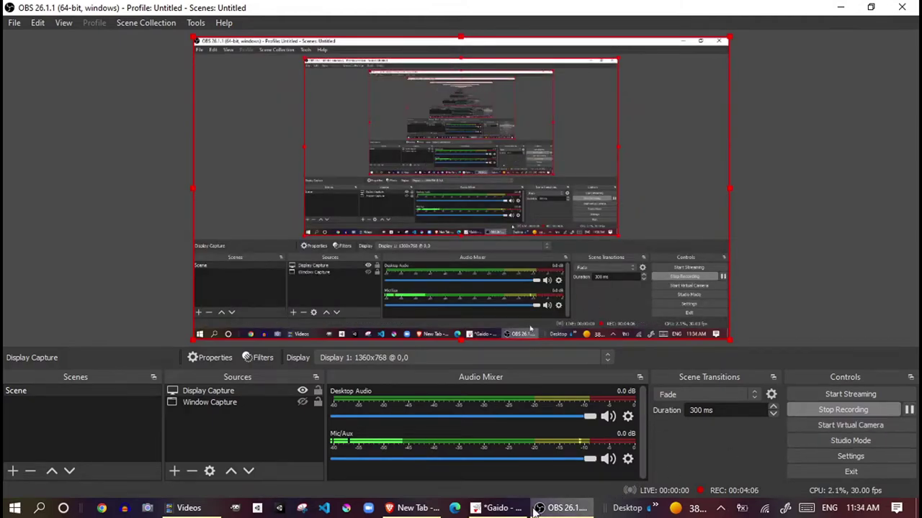
left_click(496, 507)
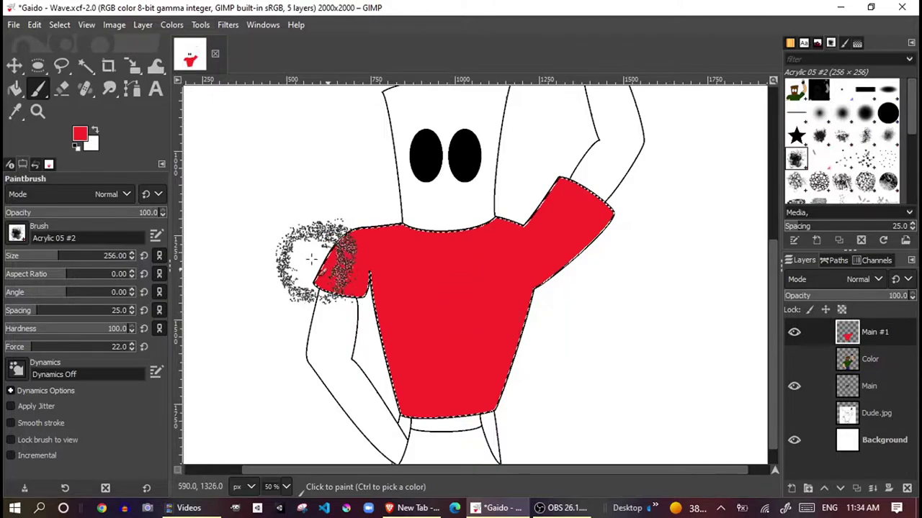
- Paint the left sleeve in pure red ff0000 at force 100, then undo the strokes
left_click(79, 135)
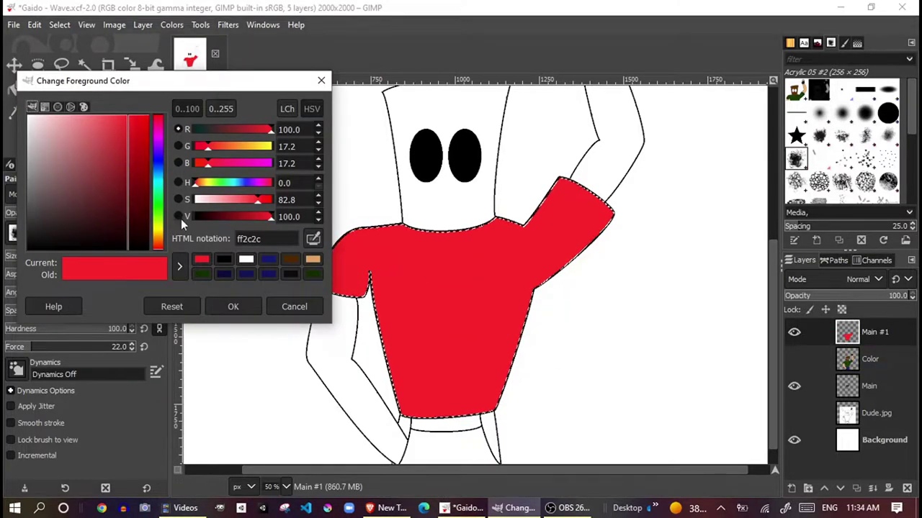
left_click_drag(133, 123, 155, 117)
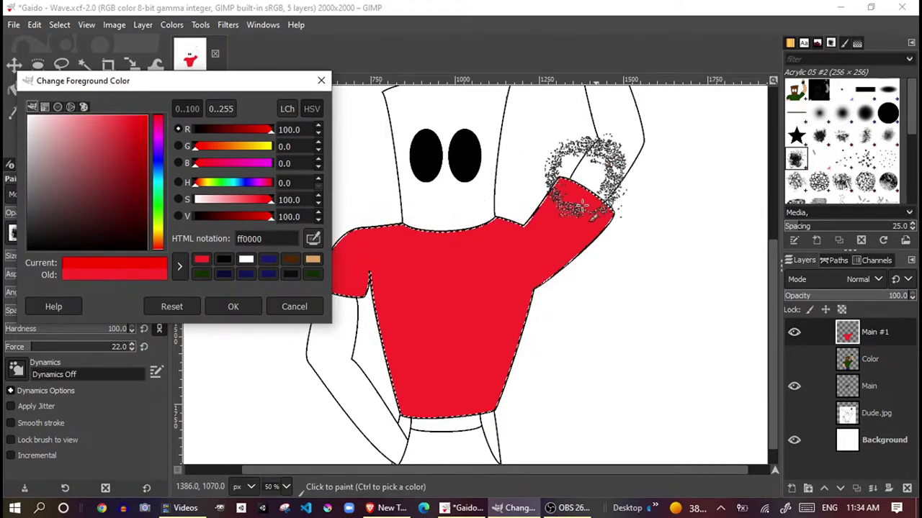
left_click(233, 307)
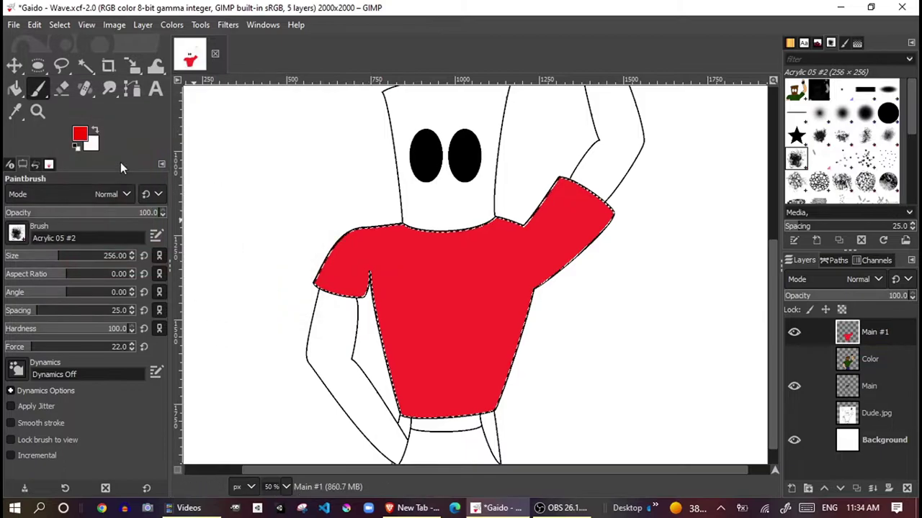
left_click(313, 277)
mouse_move(313, 277)
left_mouse_down()
mouse_move(350, 216)
mouse_move(346, 222)
left_mouse_up()
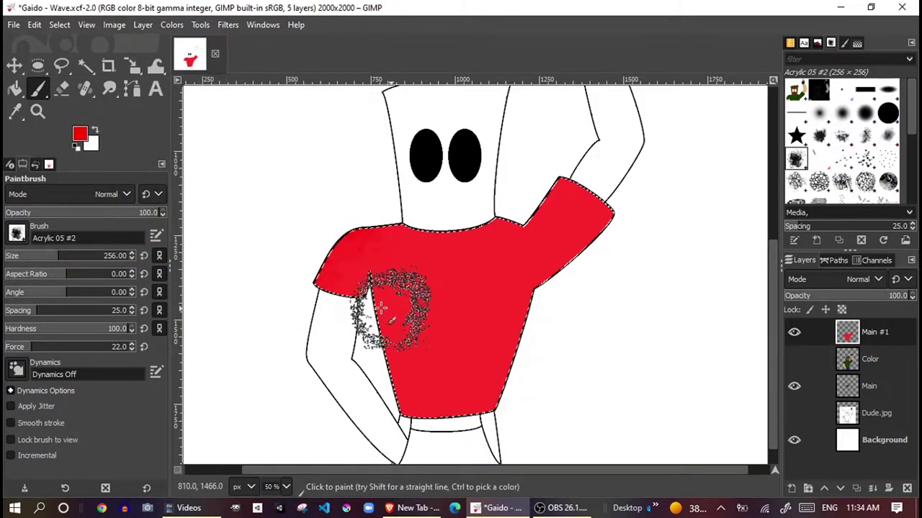
left_click_drag(118, 347, 164, 347)
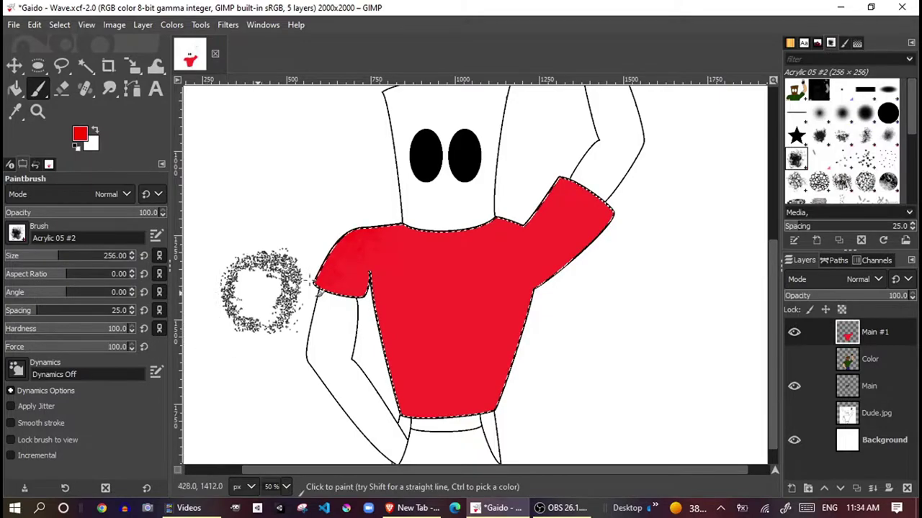
mouse_move(282, 286)
left_mouse_down()
mouse_move(343, 265)
mouse_move(311, 364)
mouse_move(309, 342)
mouse_move(344, 263)
mouse_move(337, 267)
mouse_move(370, 245)
left_mouse_up()
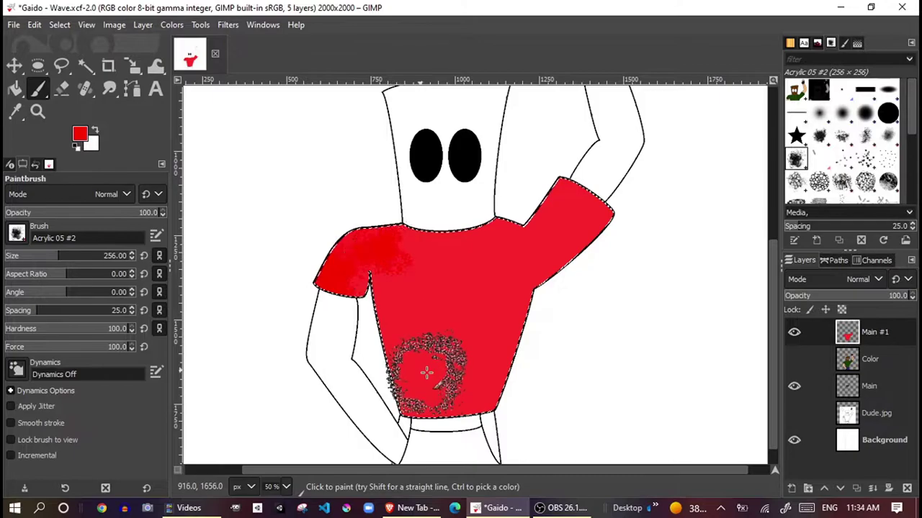
key("ctrl")
key("ctrl+z")
key("ctrl+z")
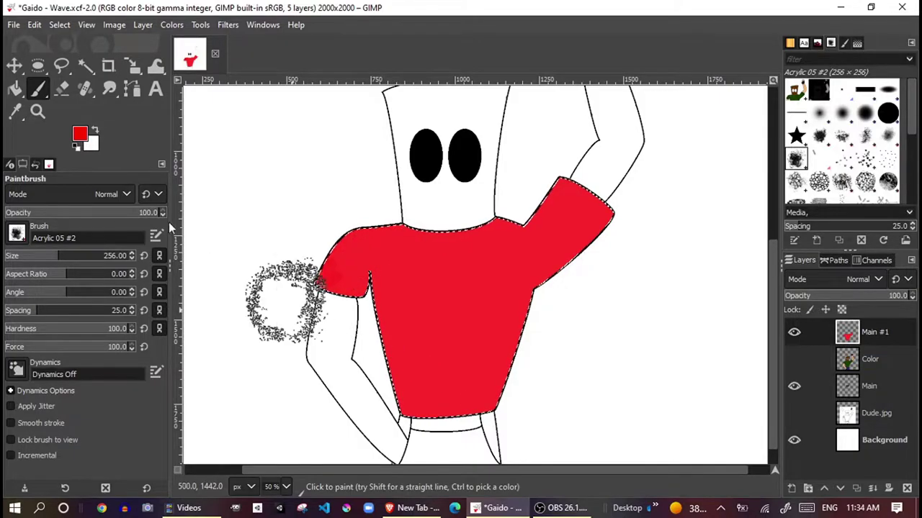
- Darken the foreground red to about cb1515 and shade the shirt's left shoulder
left_click(79, 133)
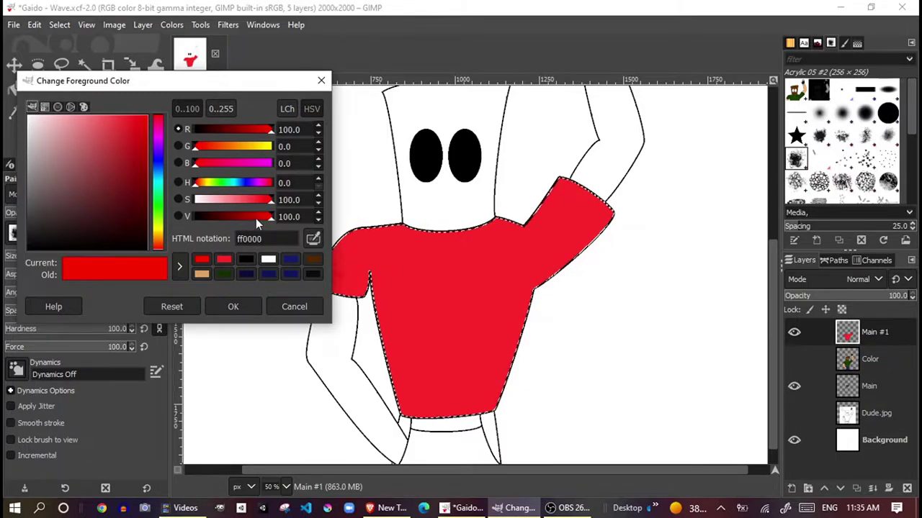
left_click_drag(133, 130, 136, 105)
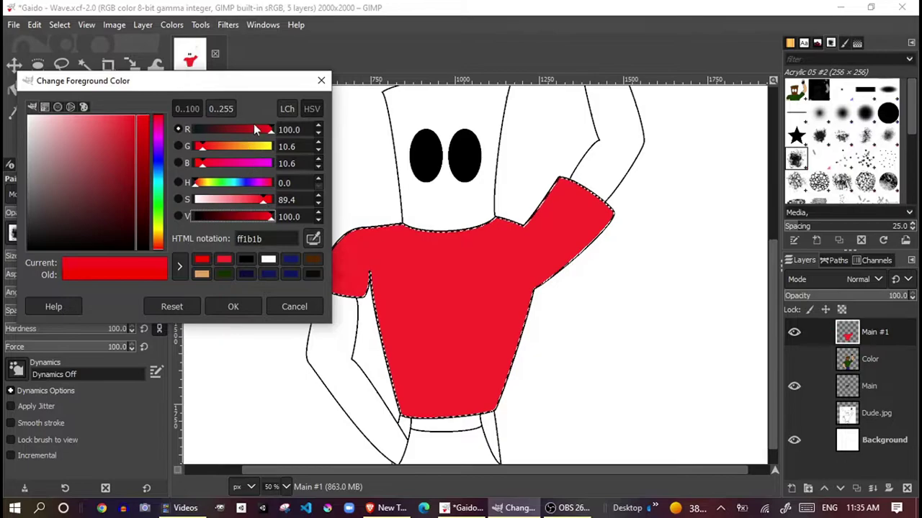
left_click(308, 110)
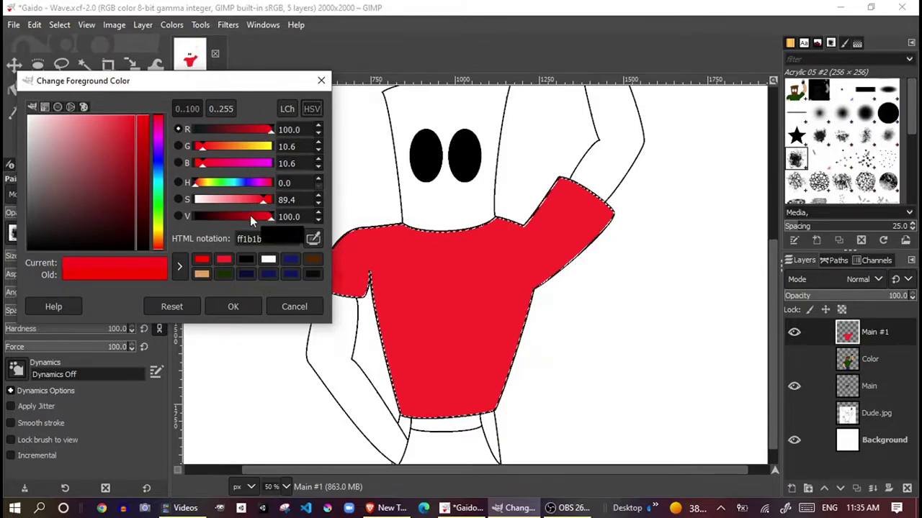
left_click_drag(251, 215, 278, 216)
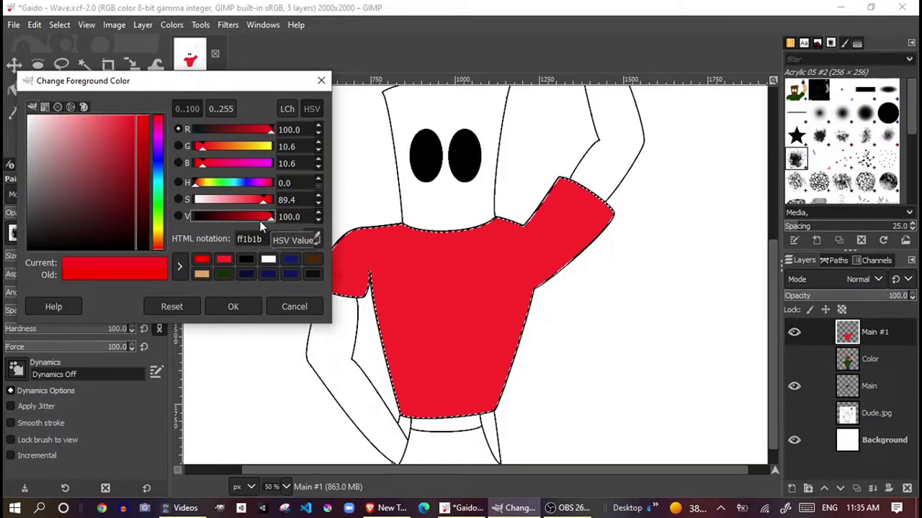
left_click(259, 218)
left_click(243, 306)
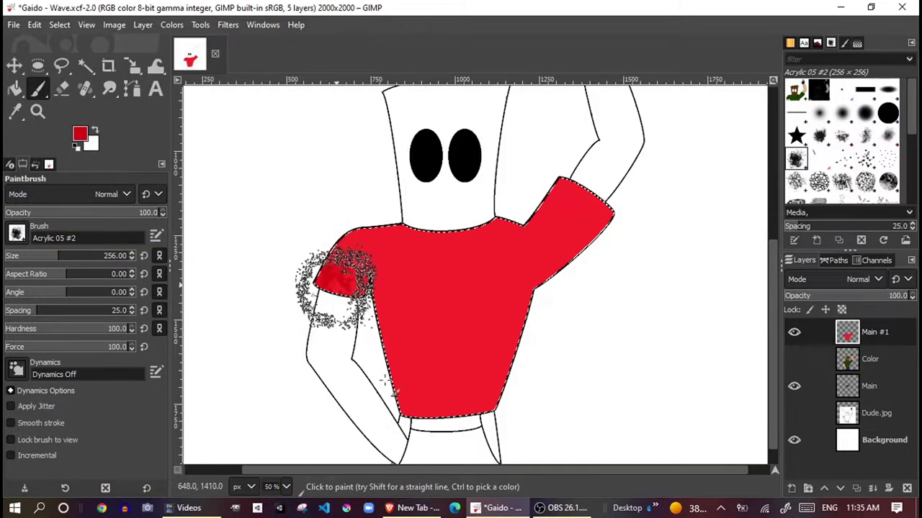
mouse_move(331, 270)
left_mouse_down()
mouse_move(355, 275)
mouse_move(309, 230)
left_mouse_up()
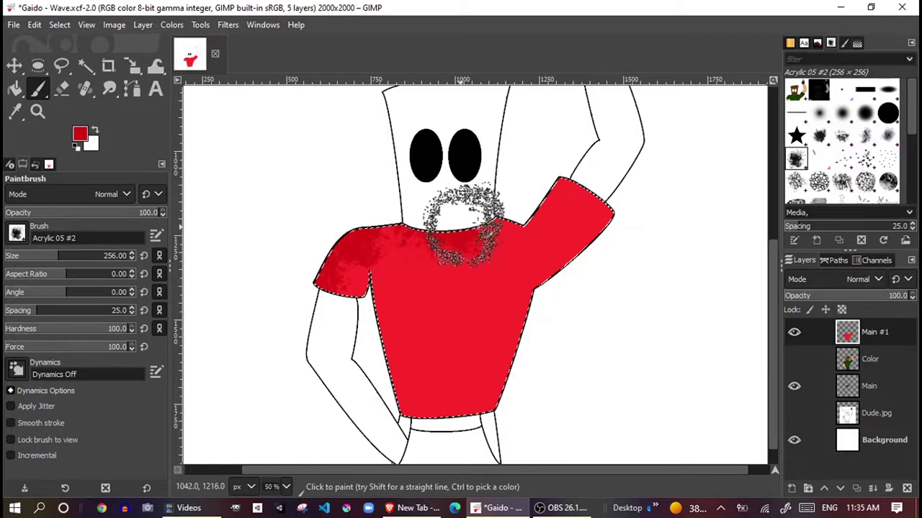
- Paint darker red acrylic texture across the shoulder top, upper chest and along the collar
mouse_move(560, 177)
left_mouse_down()
mouse_move(646, 298)
mouse_move(642, 308)
mouse_move(607, 180)
mouse_move(650, 214)
mouse_move(633, 216)
mouse_move(602, 267)
mouse_move(546, 319)
mouse_move(537, 345)
mouse_move(548, 296)
mouse_move(592, 272)
mouse_move(619, 232)
mouse_move(534, 332)
mouse_move(537, 306)
mouse_move(506, 407)
mouse_move(486, 432)
mouse_move(411, 430)
mouse_move(367, 311)
left_mouse_up()
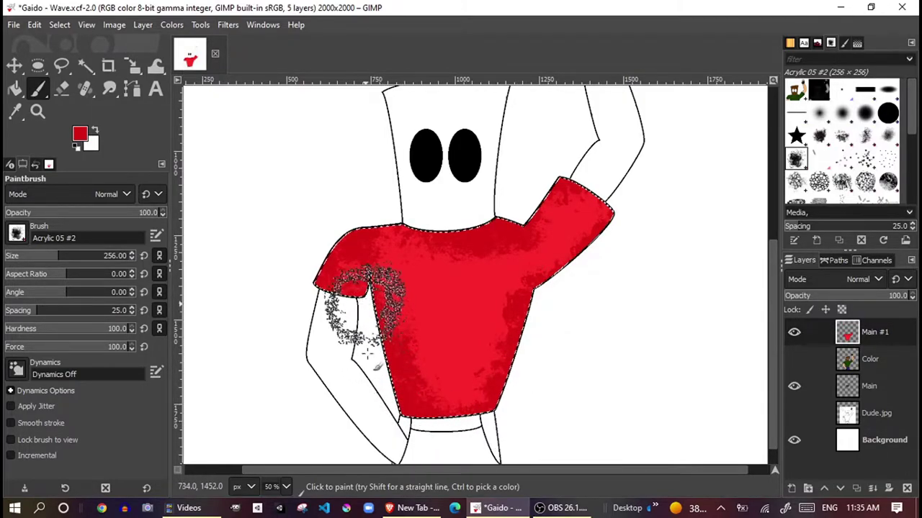
scroll(480, 351, "up", 2)
scroll(479, 351, "down", 2)
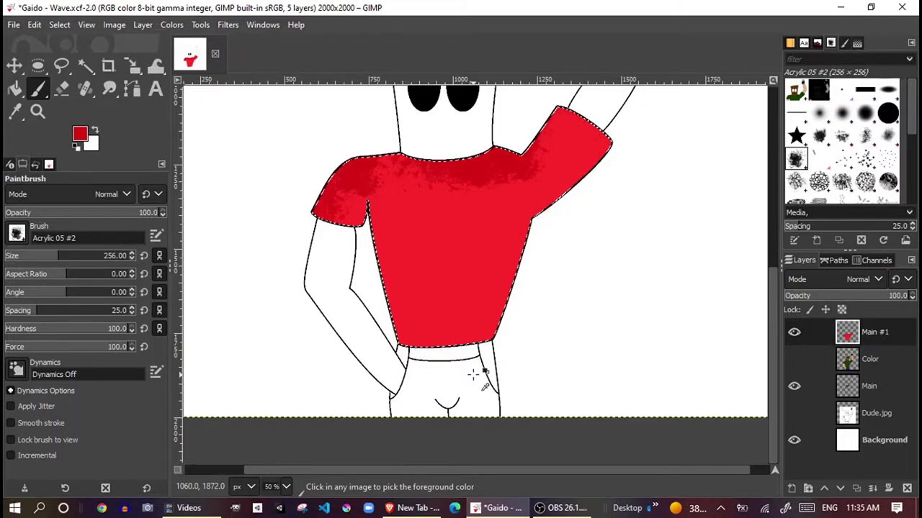
mouse_move(442, 198)
left_mouse_down()
mouse_move(380, 113)
mouse_move(437, 151)
mouse_move(488, 130)
mouse_move(468, 155)
mouse_move(410, 147)
left_mouse_up()
mouse_move(483, 142)
left_mouse_down()
mouse_move(400, 144)
mouse_move(464, 156)
mouse_move(565, 115)
mouse_move(608, 122)
mouse_move(614, 164)
mouse_move(541, 222)
mouse_move(512, 331)
mouse_move(469, 345)
mouse_move(378, 327)
mouse_move(364, 234)
left_mouse_up()
scroll(416, 317, "down", 2, "ctrl")
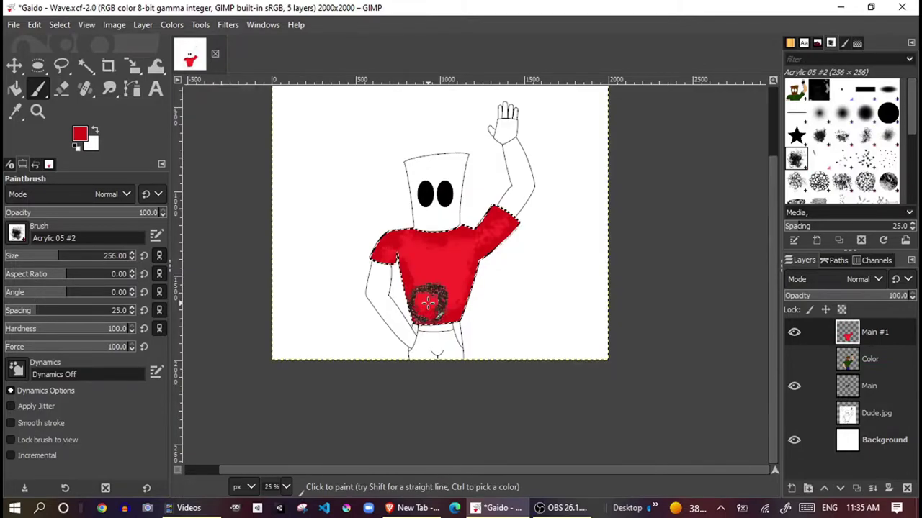
scroll(453, 270, "up", 1, "ctrl")
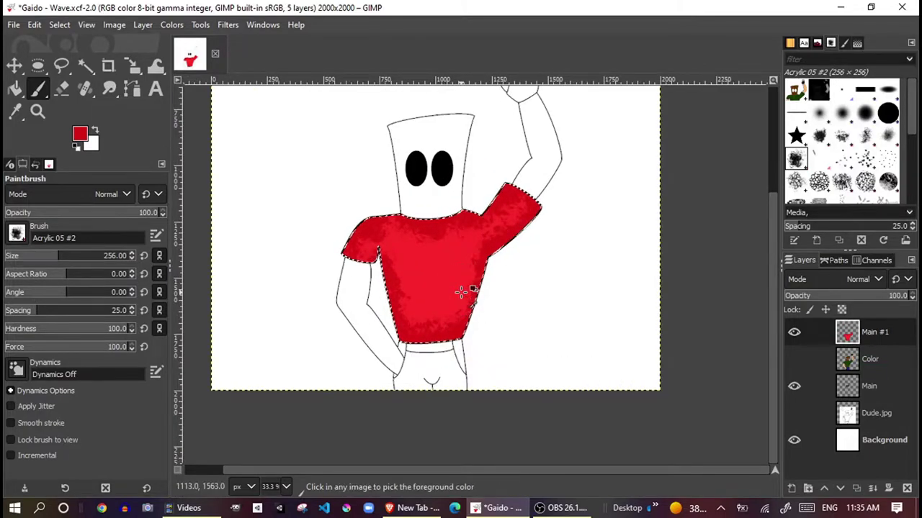
key("ctrl")
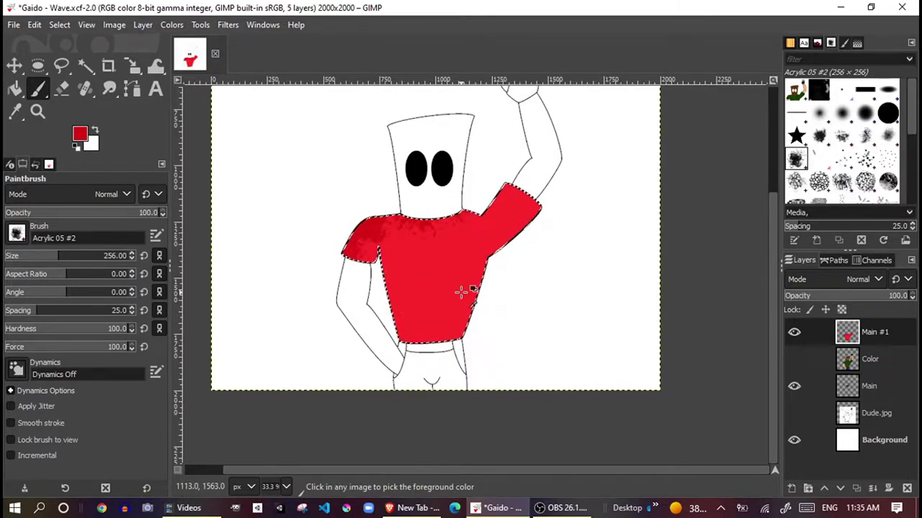
- Hide the Main #1 layer, clear the shirt selection, and hide the Color layer
left_click(793, 332)
left_click(793, 359)
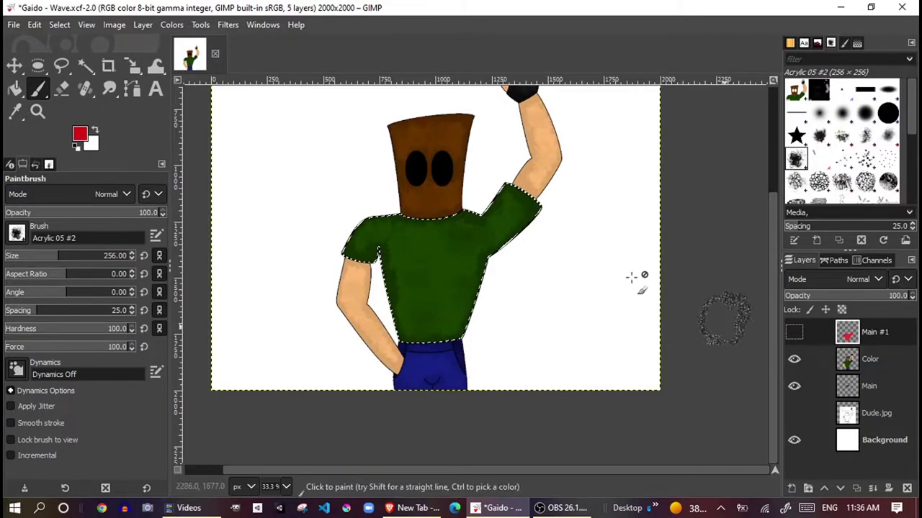
scroll(545, 281, "up", 2)
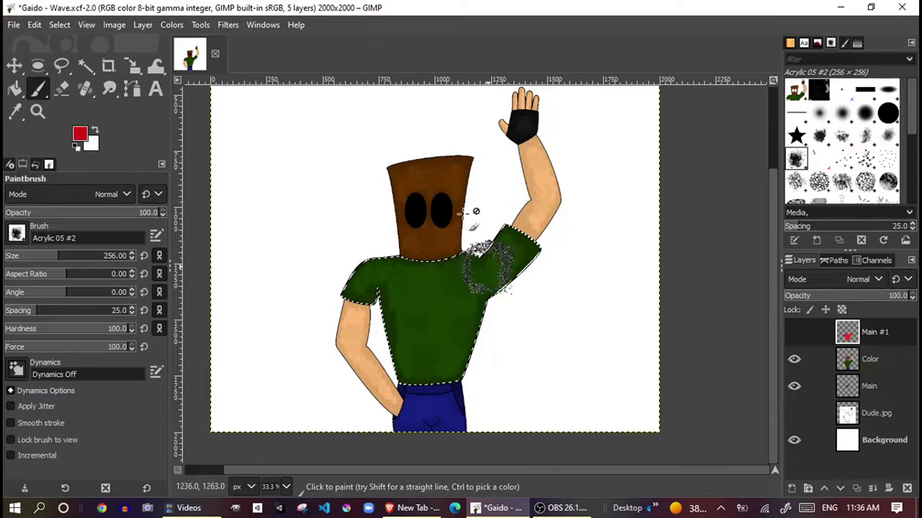
left_click(85, 65)
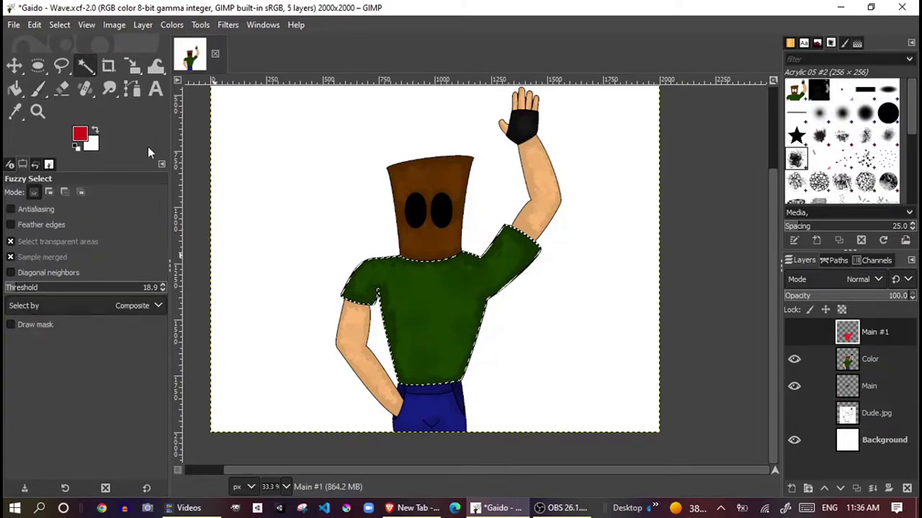
key("ctrl+shift+a")
scroll(487, 273, "up", 2)
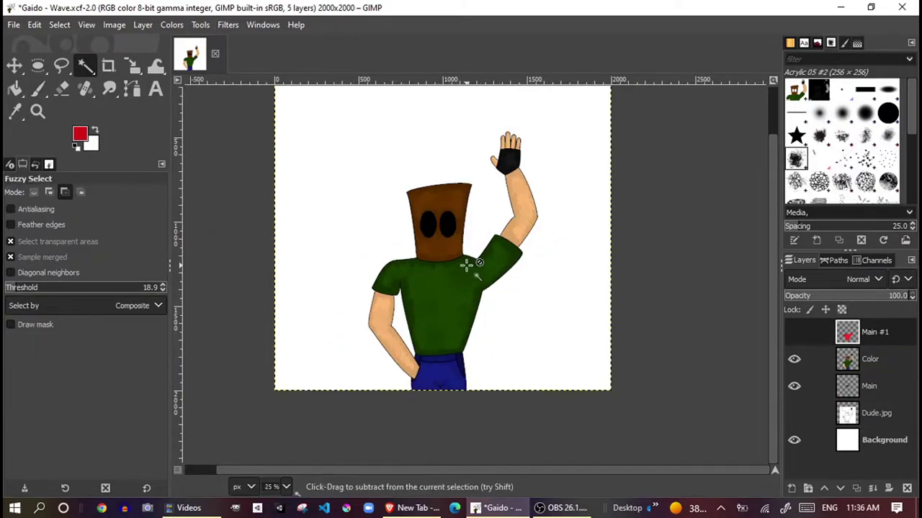
scroll(442, 277, "down", 1)
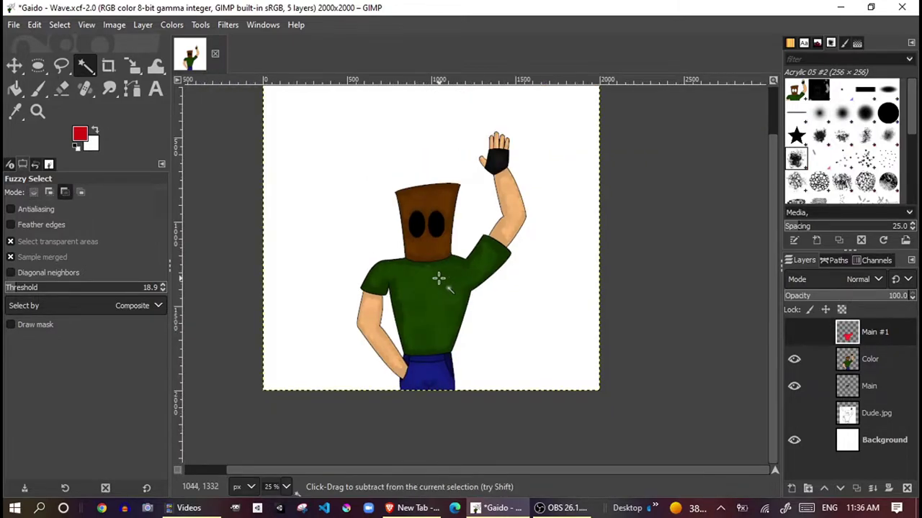
scroll(433, 302, "up", 3)
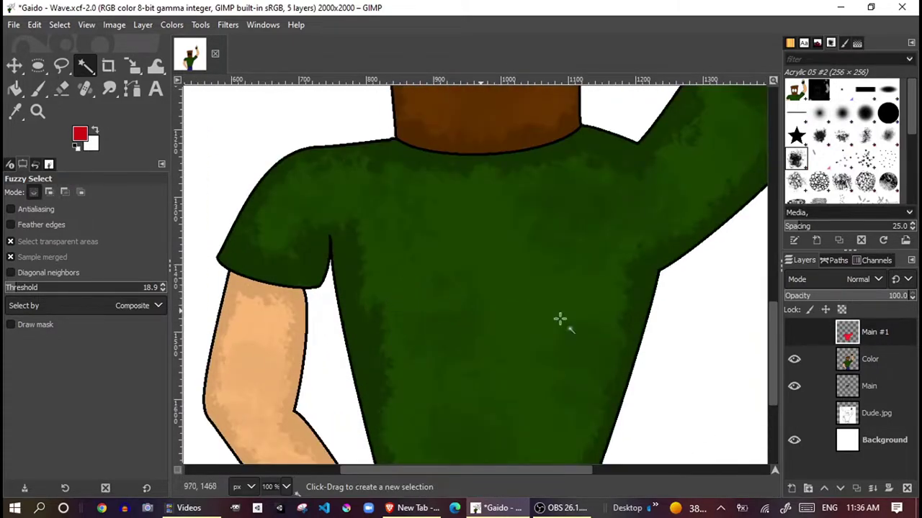
left_click(794, 360)
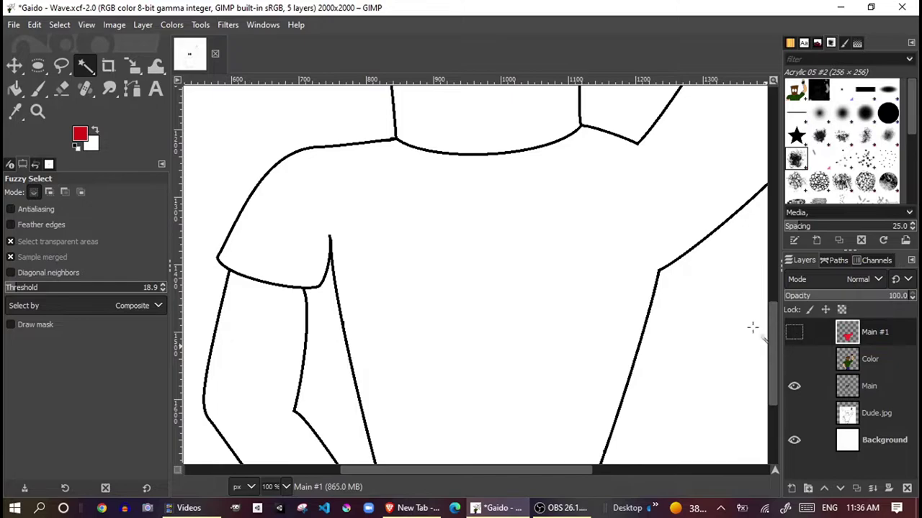
scroll(624, 298, "down", 2)
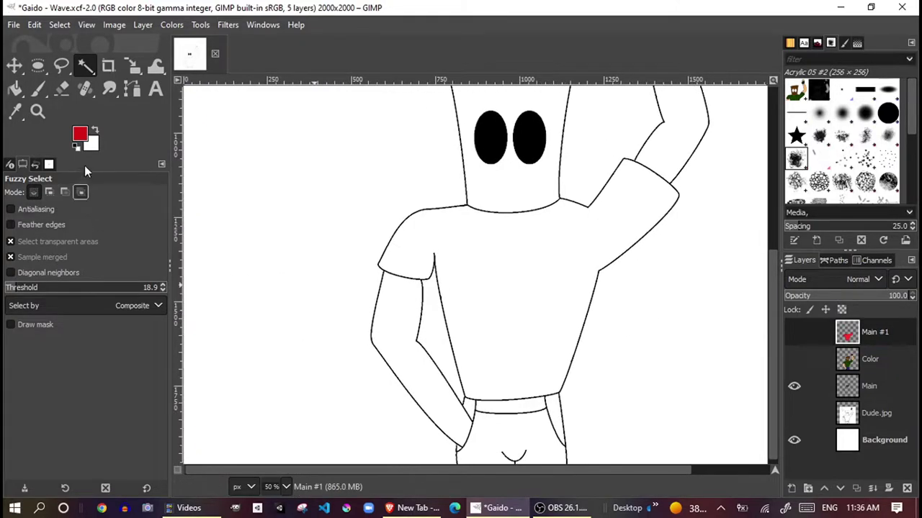
- Set the foreground to dark green from recent colours and make Main #1's red shirt visible
left_click(78, 136)
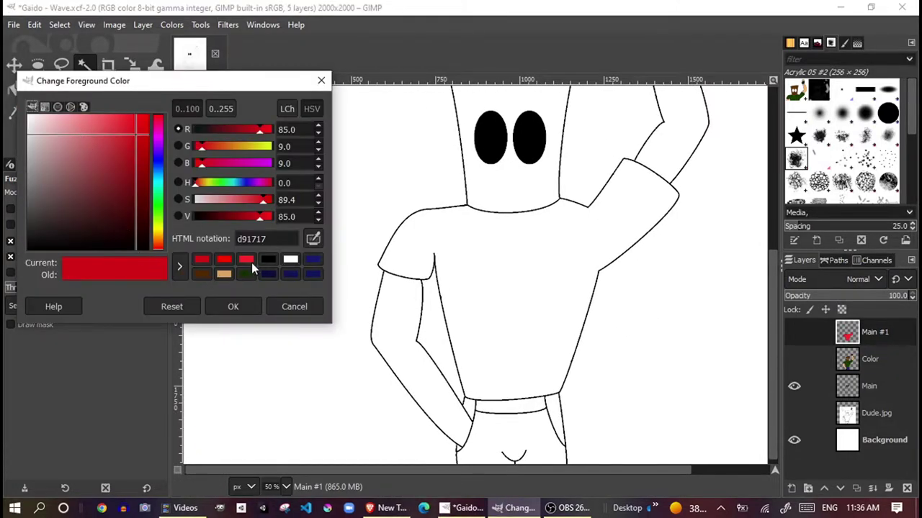
left_click(246, 273)
left_click(243, 307)
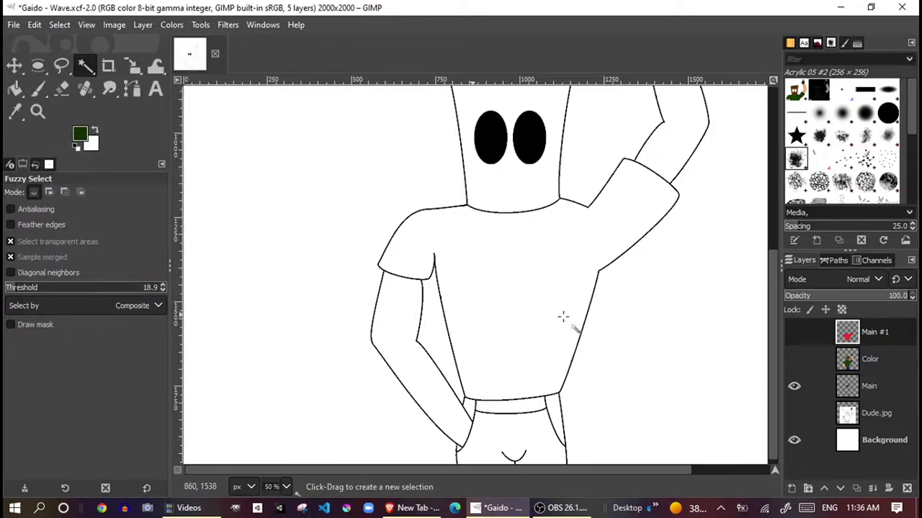
left_click(839, 359)
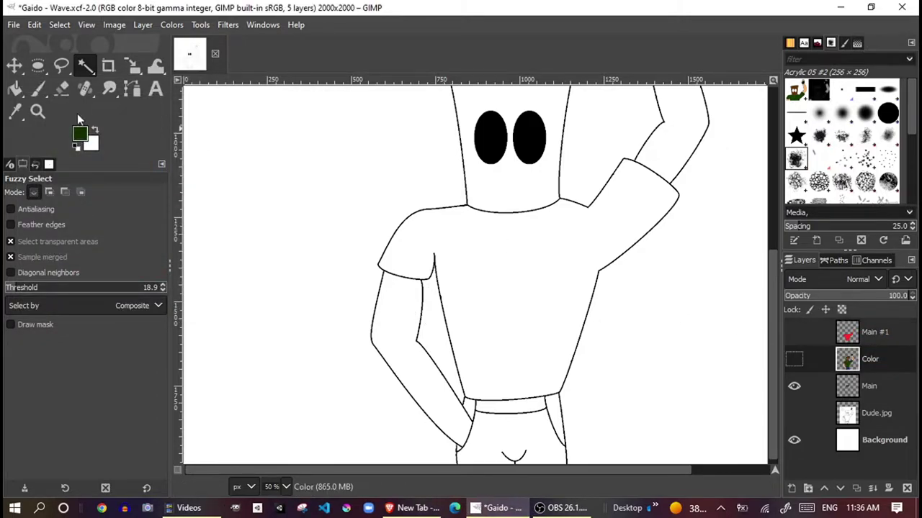
left_click(793, 359)
left_click(15, 110)
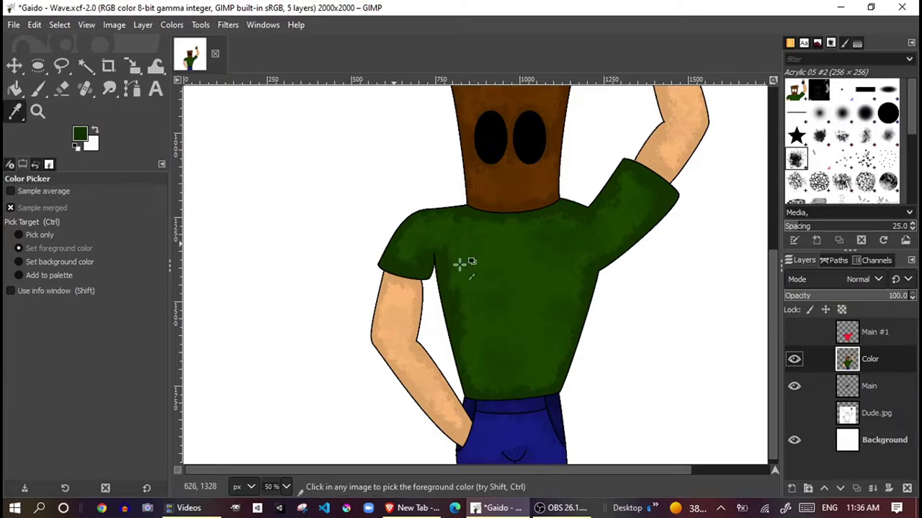
left_click(793, 358)
left_click(793, 332)
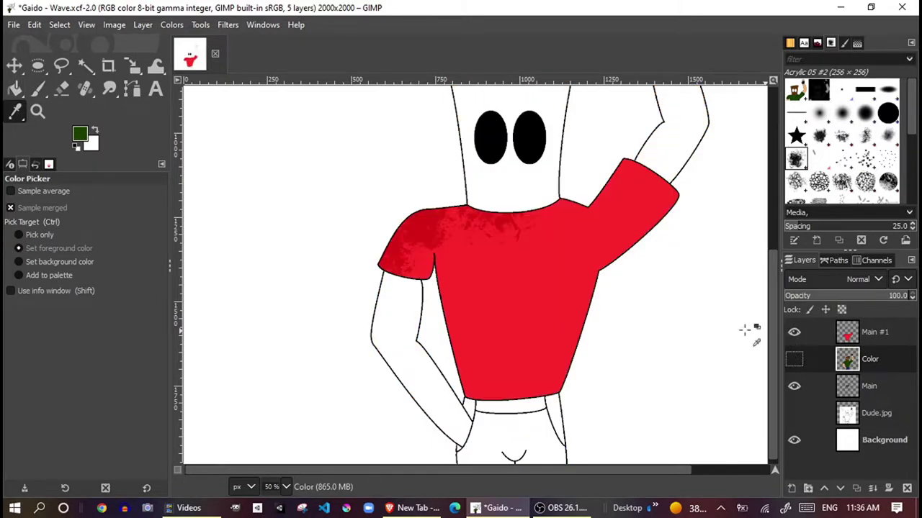
- Fuzzy-select the red shirt on Main #1 with threshold 184.8
left_click(85, 66)
left_click(451, 283)
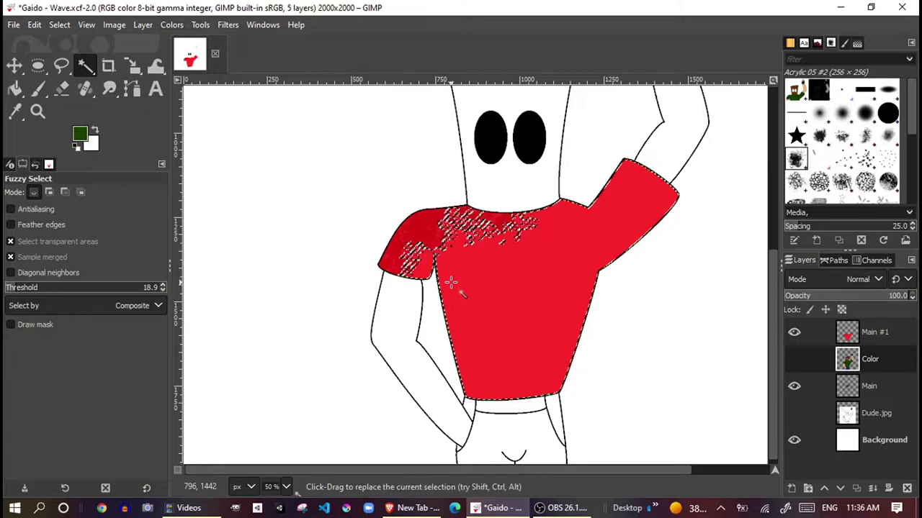
left_click(117, 288)
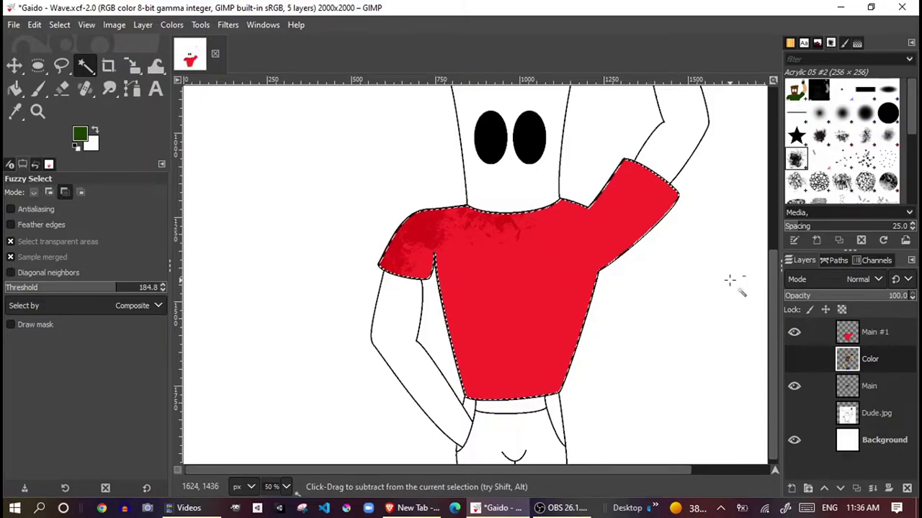
left_click(847, 332)
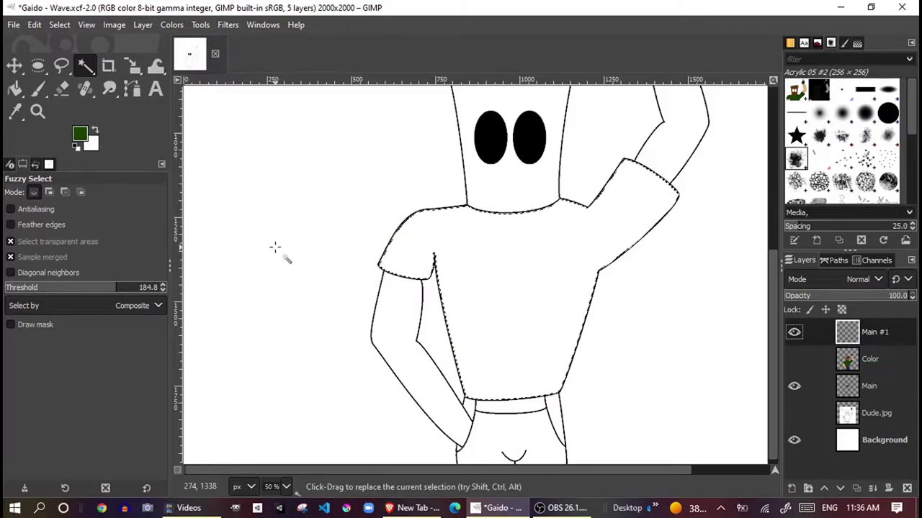
left_click(15, 89)
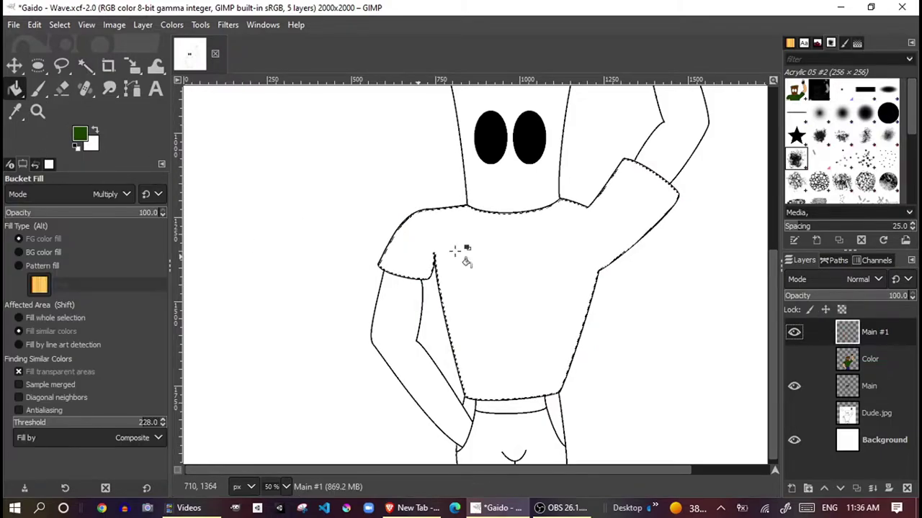
- Darken the green paint colour and shade the sleeve with acrylic brush strokes
left_click(34, 92)
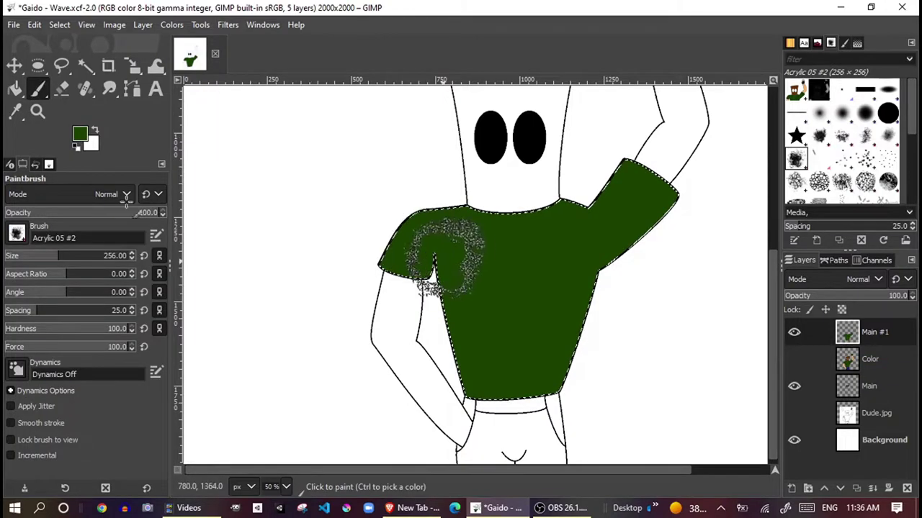
left_click(81, 134)
left_click_drag(151, 212, 153, 229)
left_click(235, 306)
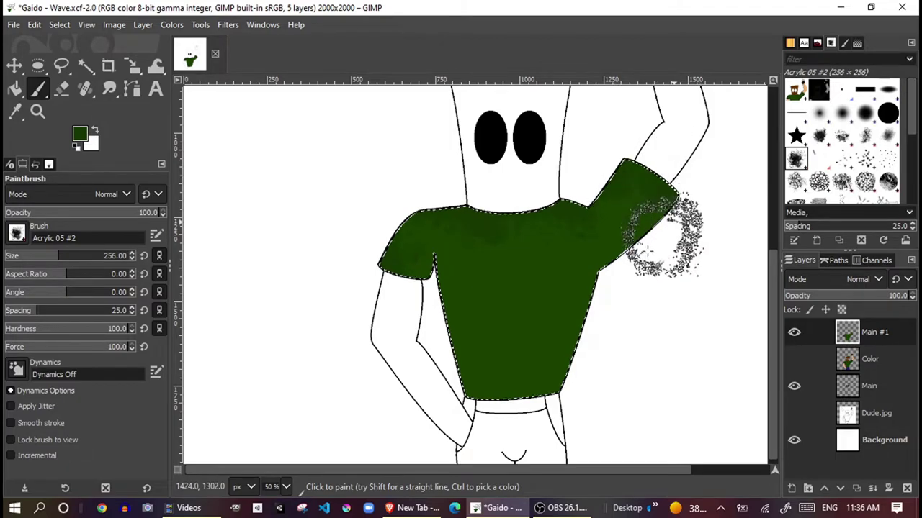
mouse_move(628, 284)
left_mouse_down()
mouse_move(617, 298)
mouse_move(642, 288)
mouse_move(627, 284)
mouse_move(591, 348)
mouse_move(600, 422)
mouse_move(525, 443)
mouse_move(483, 442)
mouse_move(585, 410)
mouse_move(617, 385)
mouse_move(477, 387)
mouse_move(421, 329)
mouse_move(420, 264)
mouse_move(446, 298)
mouse_move(435, 289)
left_mouse_up()
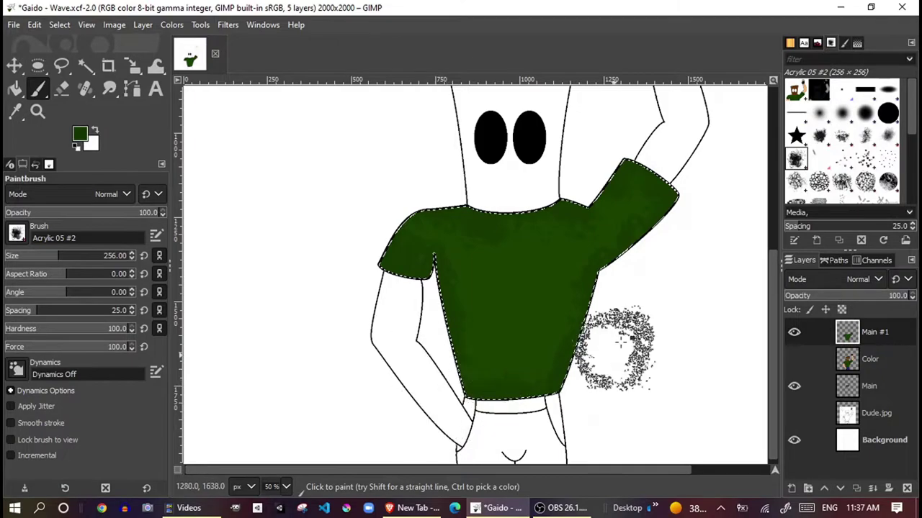
- Turn on the Main #1 shading layer and hide the flat Color layer
scroll(617, 338, "up", 1)
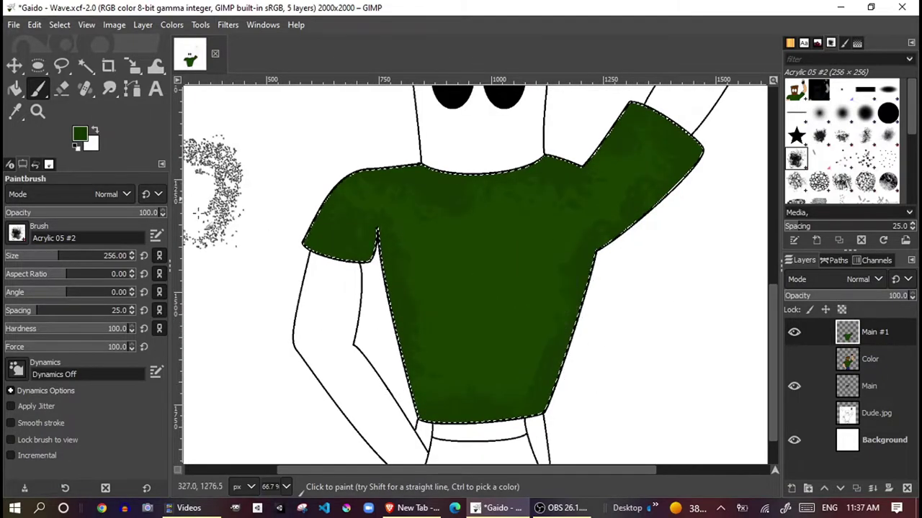
left_click(794, 359)
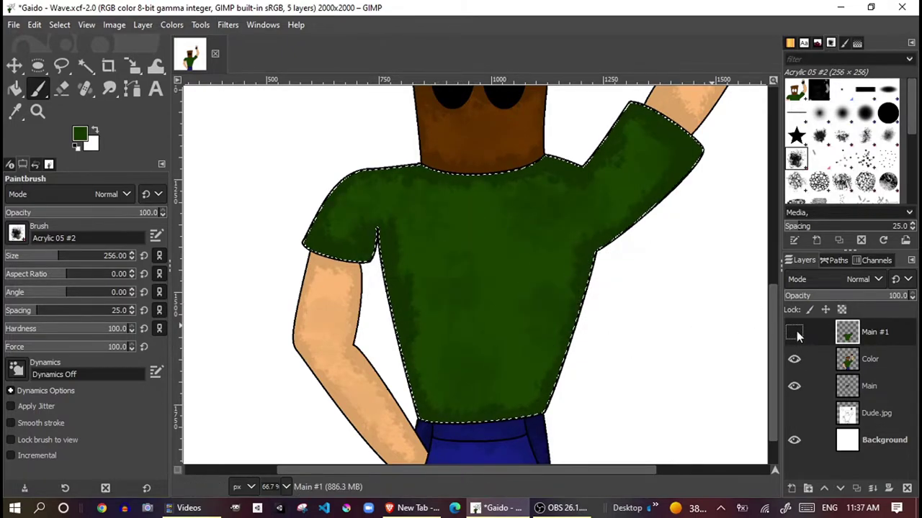
left_click(795, 332)
left_click(795, 359)
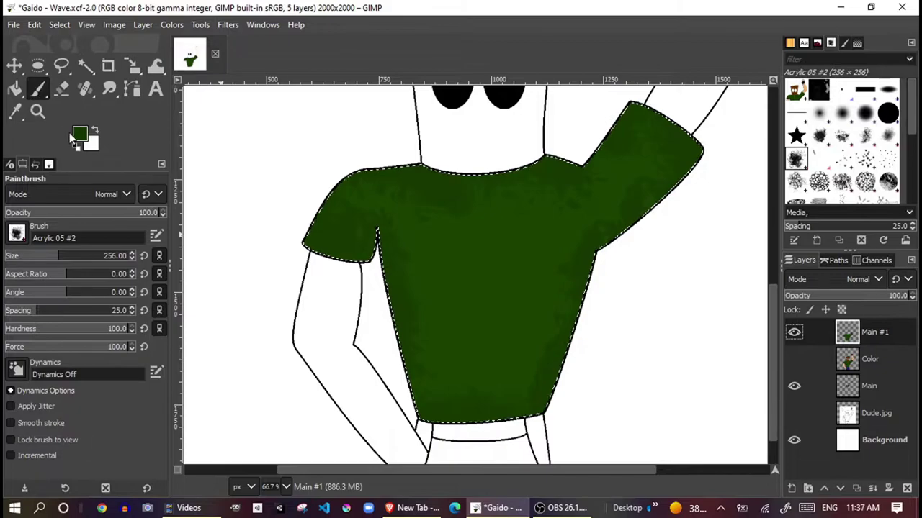
- Paint darker textured shading over the shirt in dark green at brush force 28
left_click(72, 134)
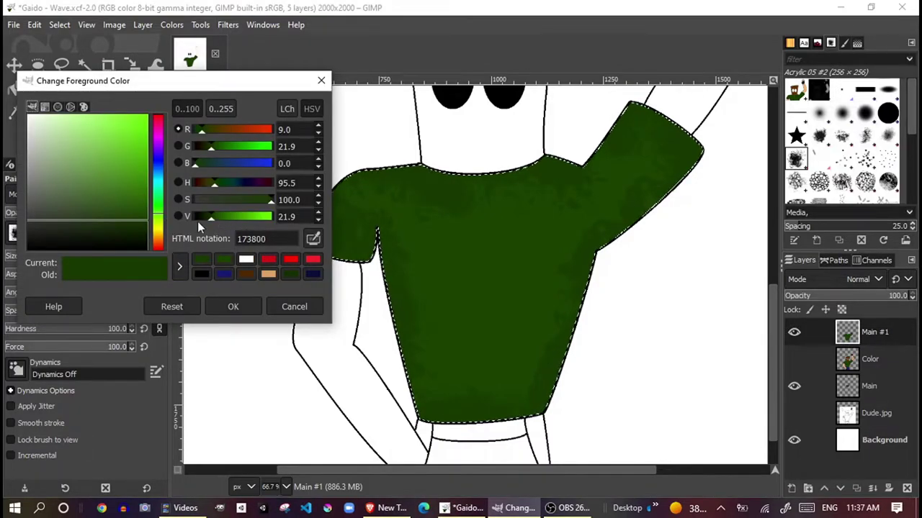
left_click(233, 306)
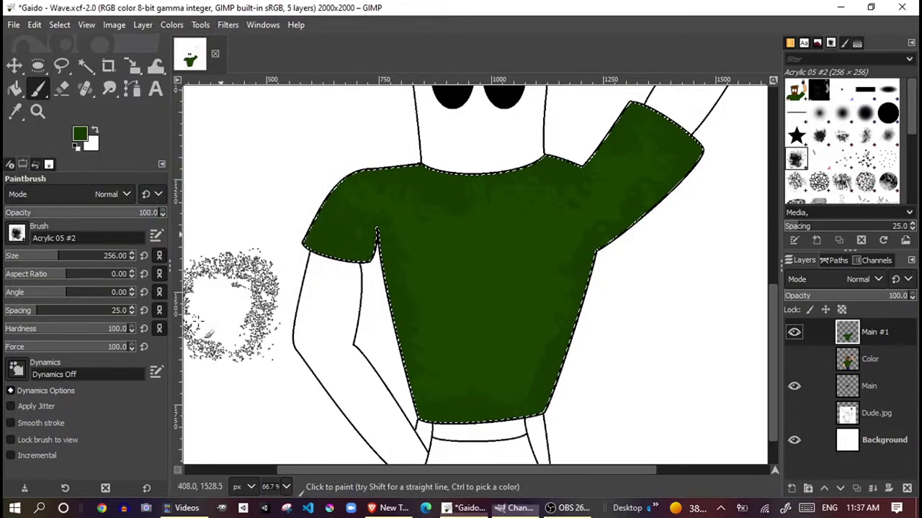
left_click(21, 347)
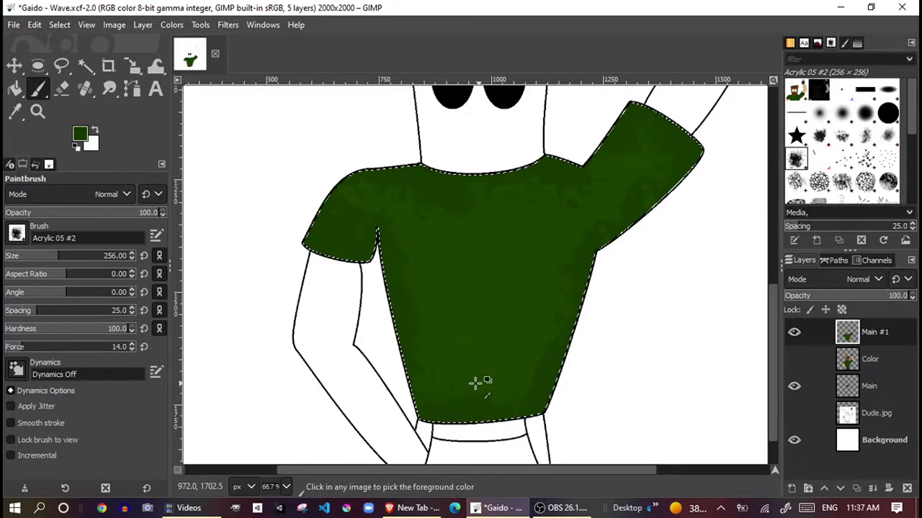
left_click(40, 347)
mouse_move(339, 339)
left_mouse_down()
mouse_move(499, 370)
mouse_move(561, 416)
mouse_move(515, 352)
mouse_move(519, 261)
mouse_move(376, 206)
mouse_move(567, 207)
mouse_move(627, 156)
mouse_move(475, 281)
mouse_move(436, 229)
mouse_move(442, 370)
mouse_move(432, 388)
left_mouse_up()
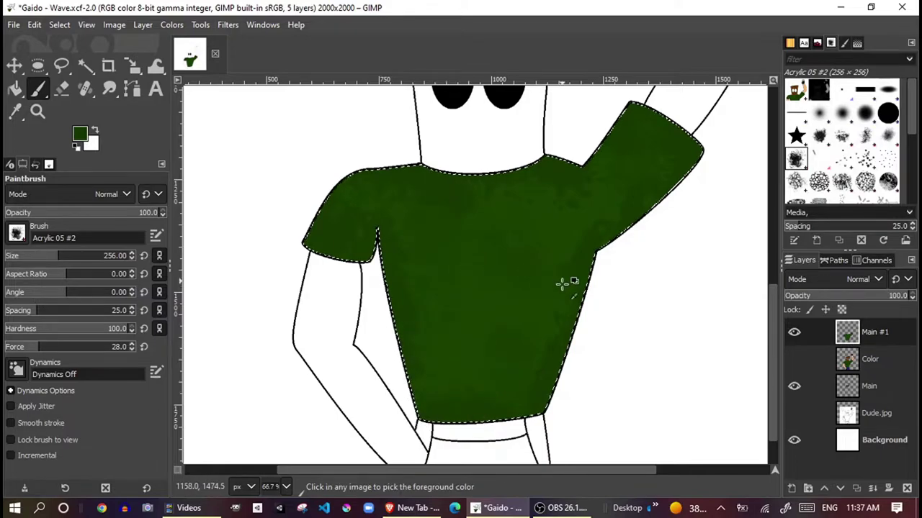
- Zoom out and re-show the Color layer, restoring the skin, head and jeans colours
scroll(562, 285, "down", 2)
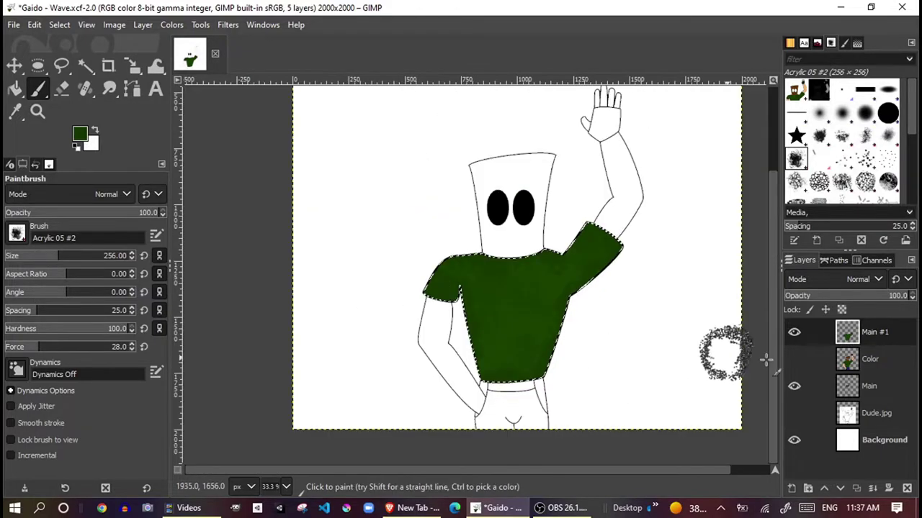
left_click(793, 359)
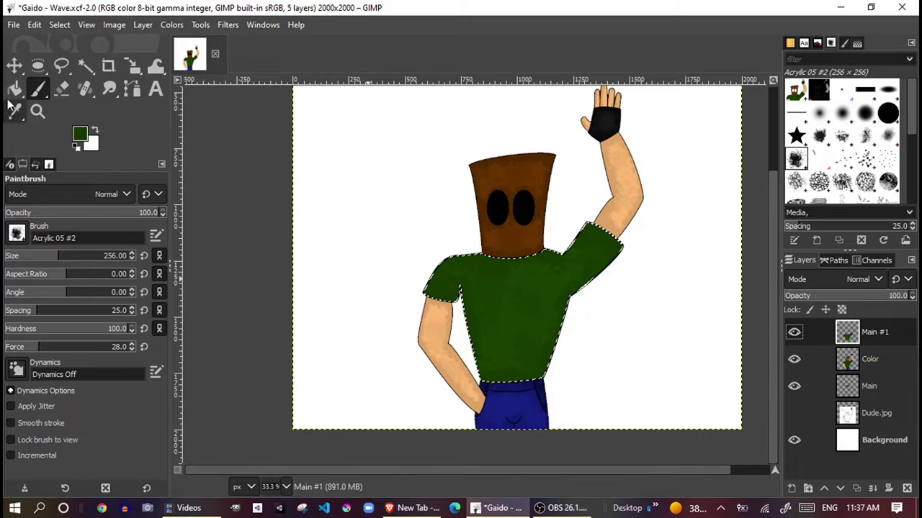
left_click(85, 66)
- Drop the shirt selection and pan and zoom around the waving figure to inspect its colours
left_click(458, 360)
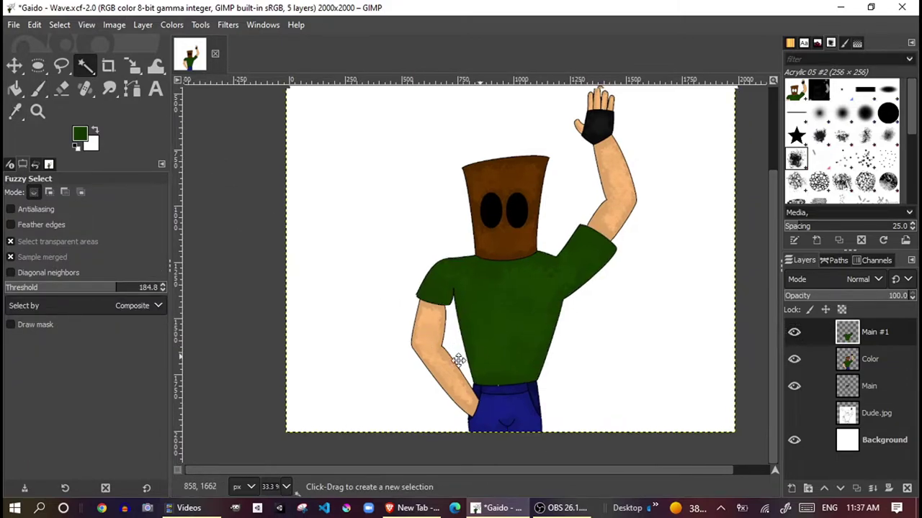
scroll(403, 392, "up", 1)
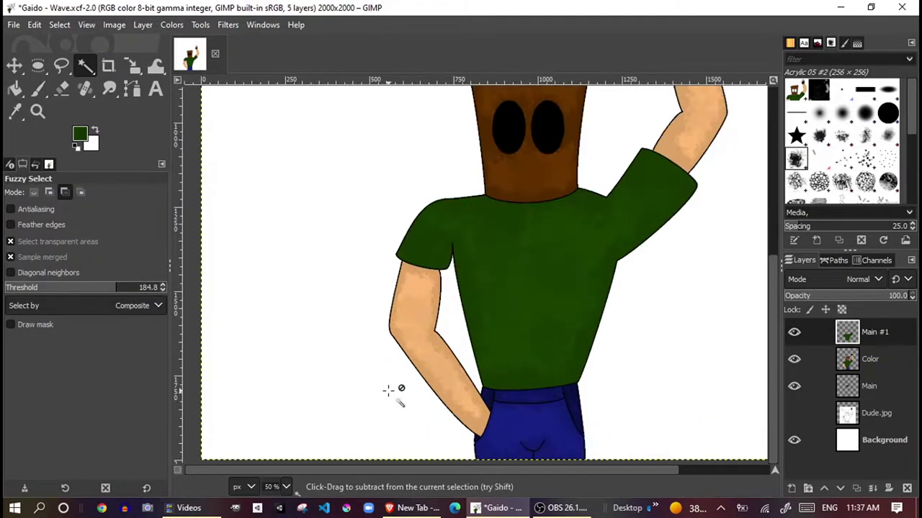
scroll(509, 177, "right", 2)
scroll(509, 177, "up", 1)
scroll(602, 209, "up", 3)
scroll(602, 209, "right", 2)
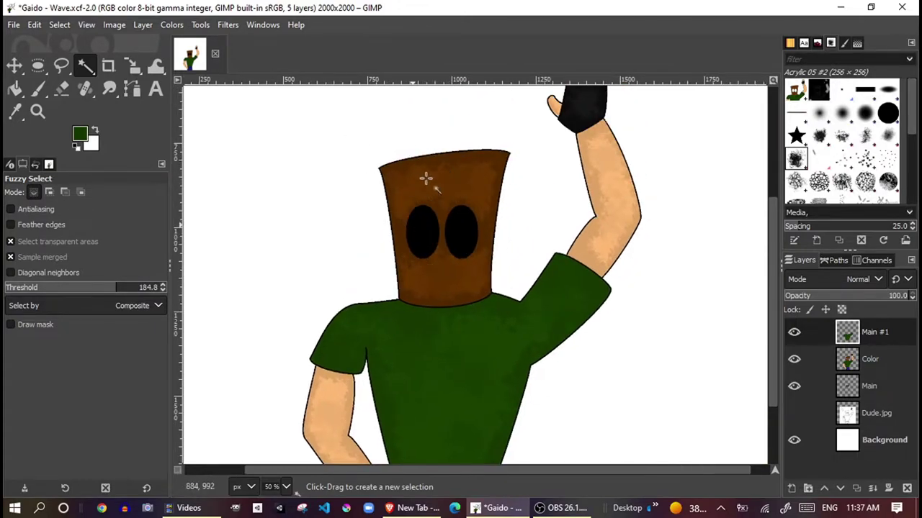
scroll(470, 317, "down", 4)
scroll(470, 317, "right", 1)
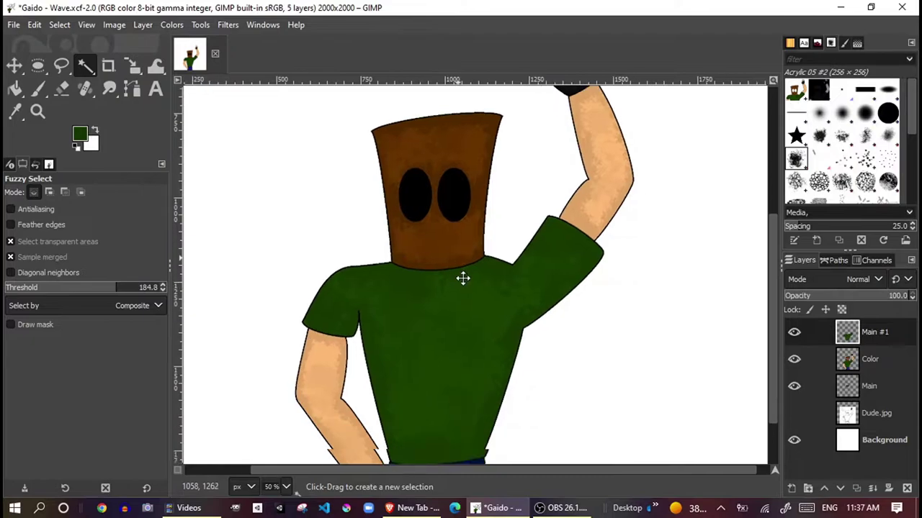
scroll(389, 323, "up", 4)
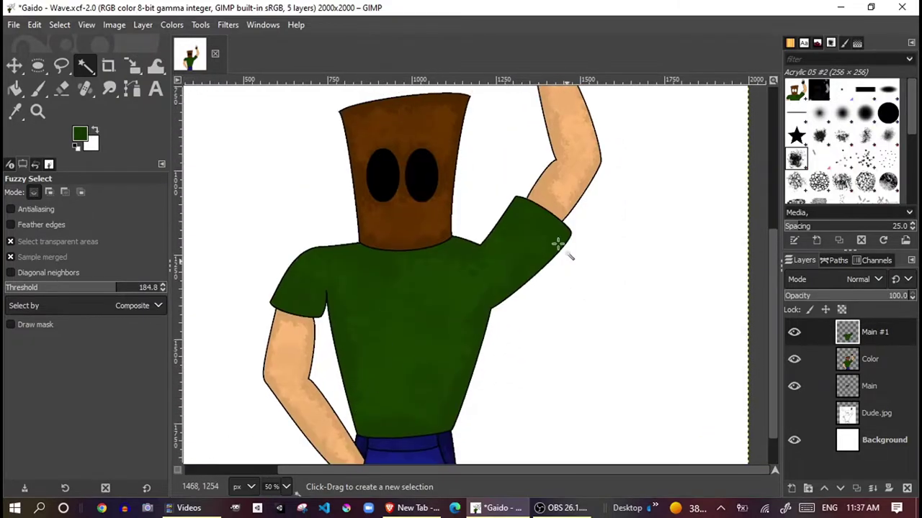
scroll(530, 300, "down", 1)
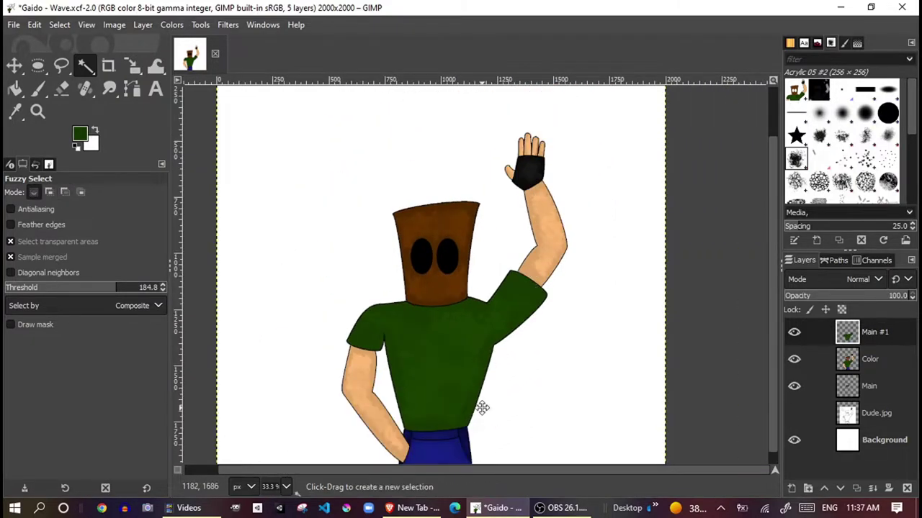
scroll(480, 406, "down", 1)
scroll(555, 370, "left", 2)
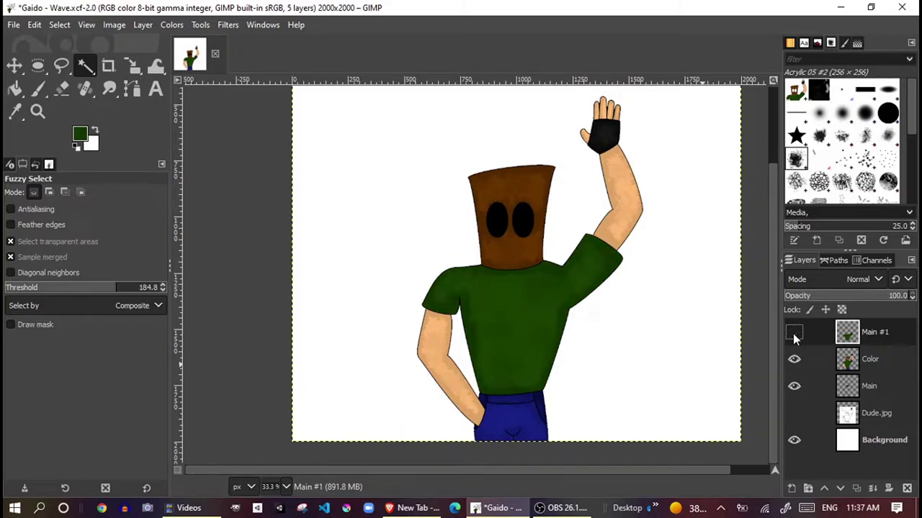
scroll(529, 324, "up", 1)
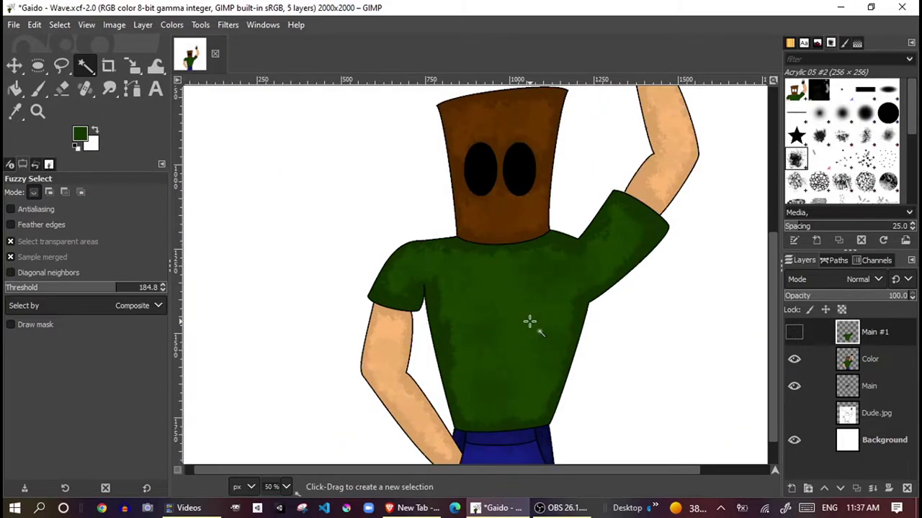
scroll(519, 288, "down", 4)
scroll(504, 324, "up", 4)
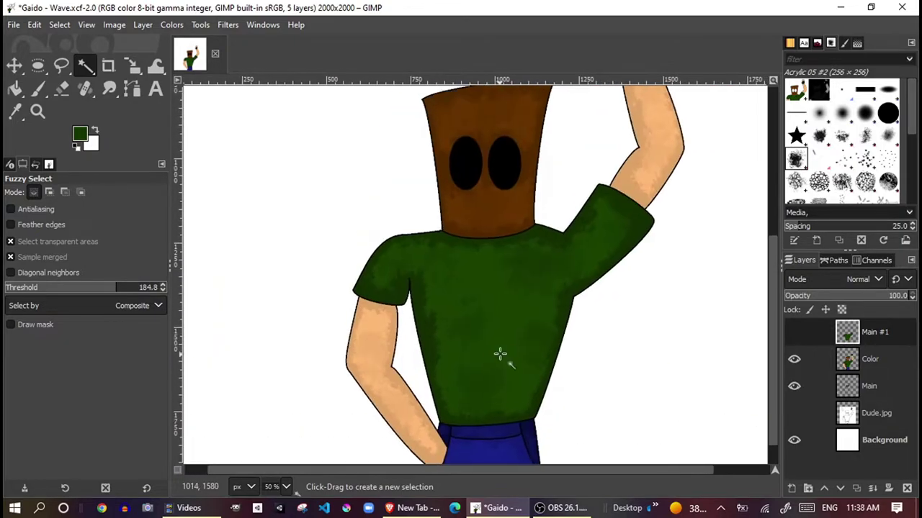
scroll(500, 353, "right", 1)
scroll(499, 353, "down", 1)
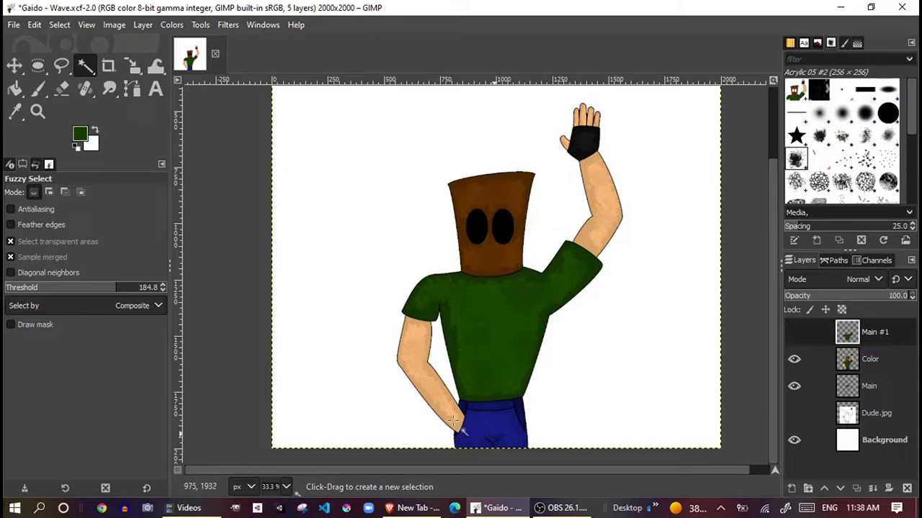
- Save Gaido - Wave.xcf, then zoom out to 25% and pan the canvas slightly
key("ctrl+s")
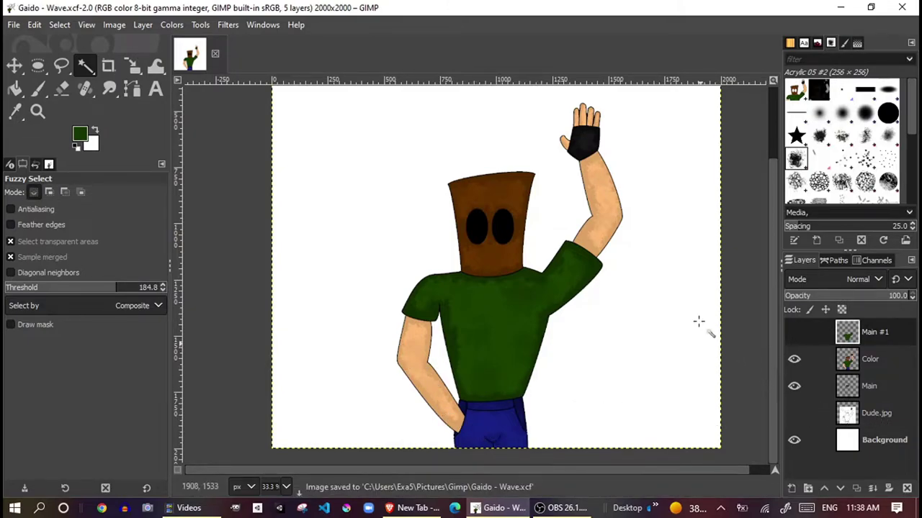
key("ctrl")
scroll(666, 288, "down", 1)
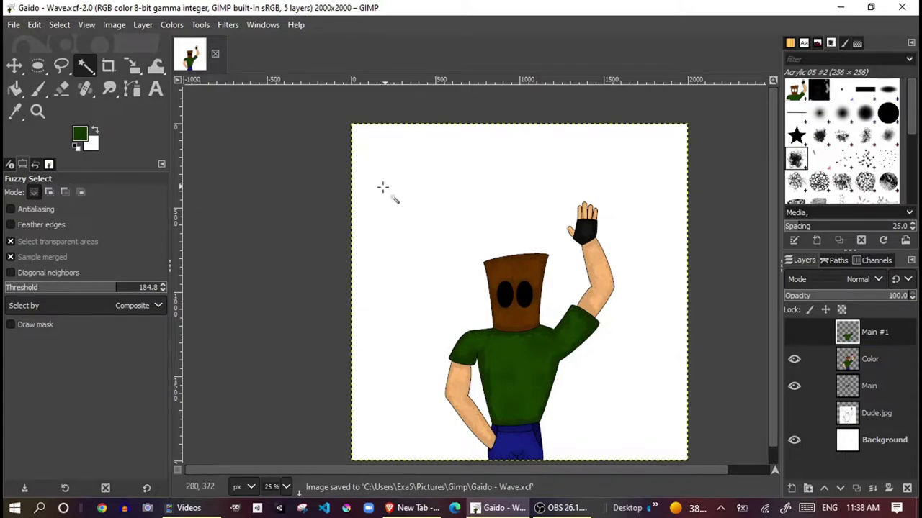
left_click_drag(401, 226, 376, 203)
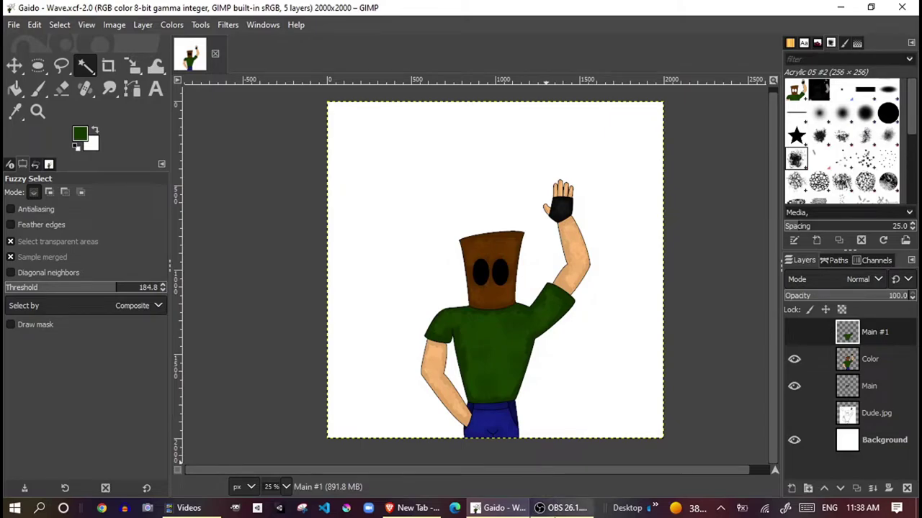
mouse_move(558, 509)
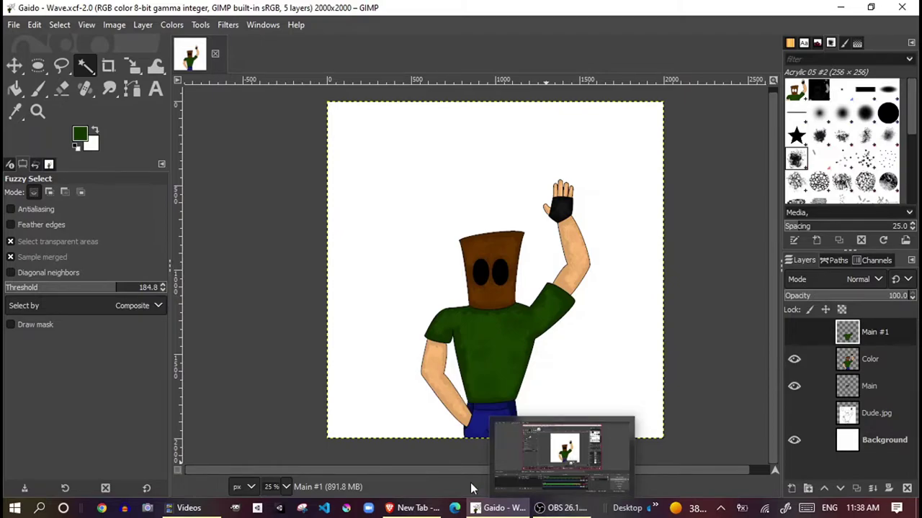
- Bring the recording window forward, then show the waving figure's Color and Main line art layers
left_click(558, 508)
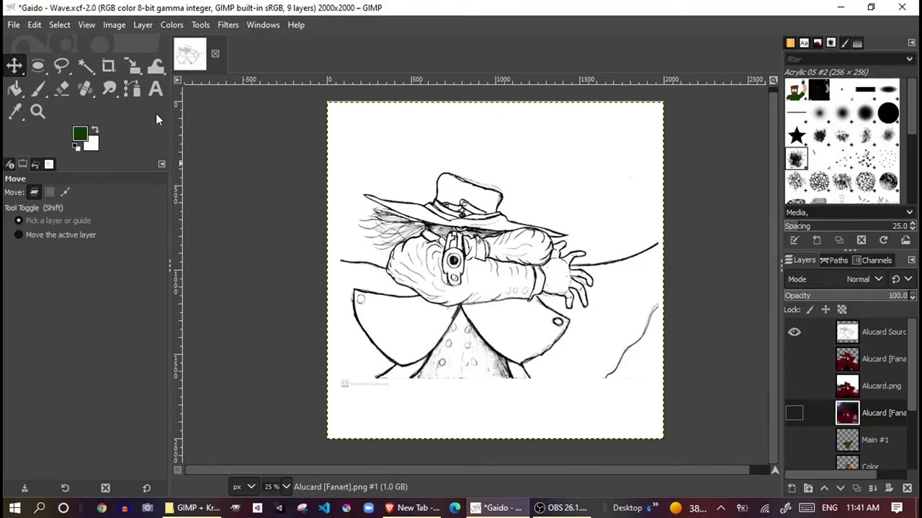
scroll(850, 368, "down", 3)
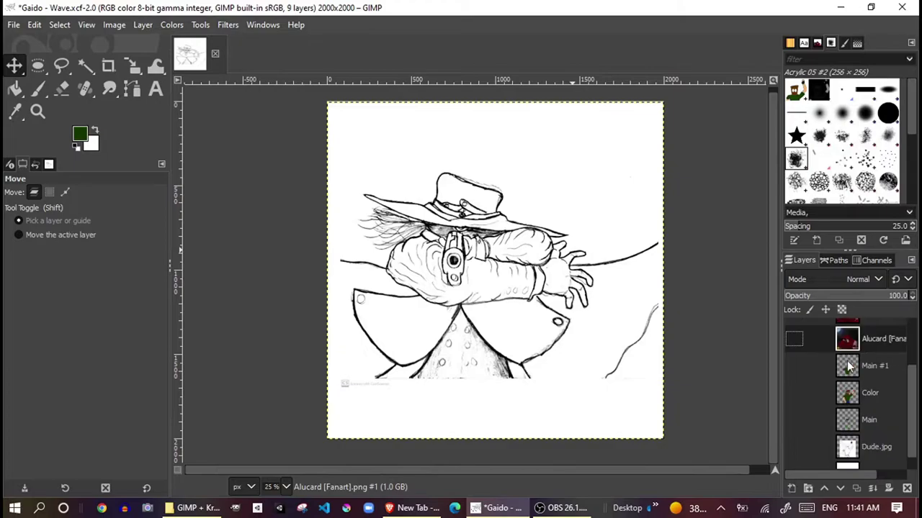
left_click(793, 394)
scroll(804, 375, "up", 2)
scroll(801, 366, "down", 2)
left_click(795, 423)
- Compare the Alucard Source and Alucard [Fanart] layers, leaving the red fanart visible and Main hidden
scroll(798, 389, "up", 3)
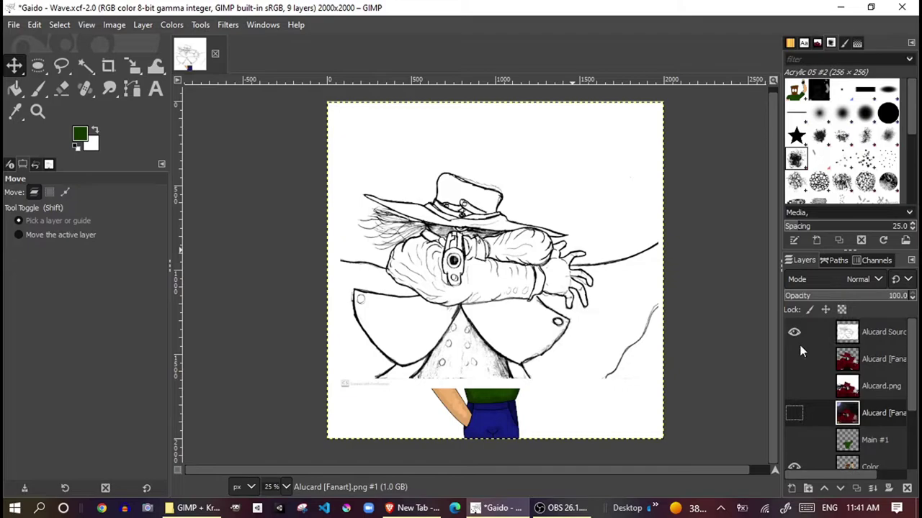
left_click(793, 337)
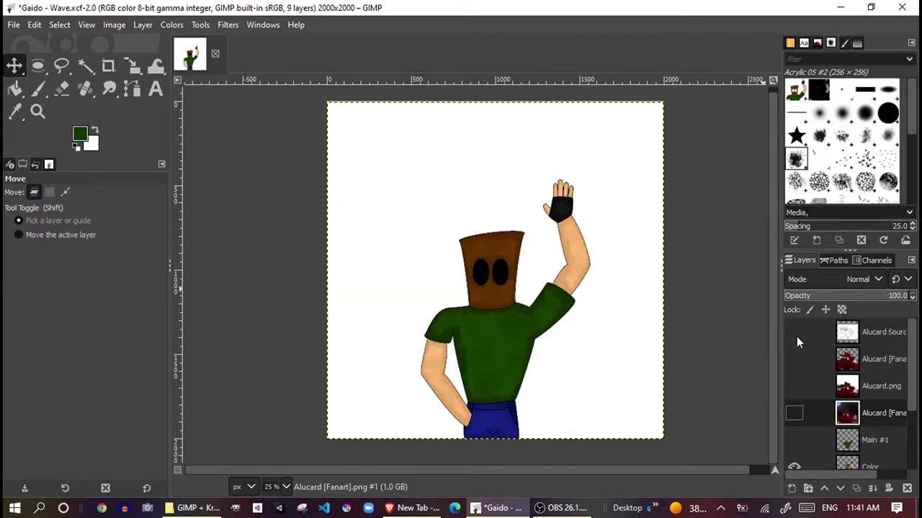
left_click(796, 336)
scroll(796, 364, "down", 3)
left_click(794, 413)
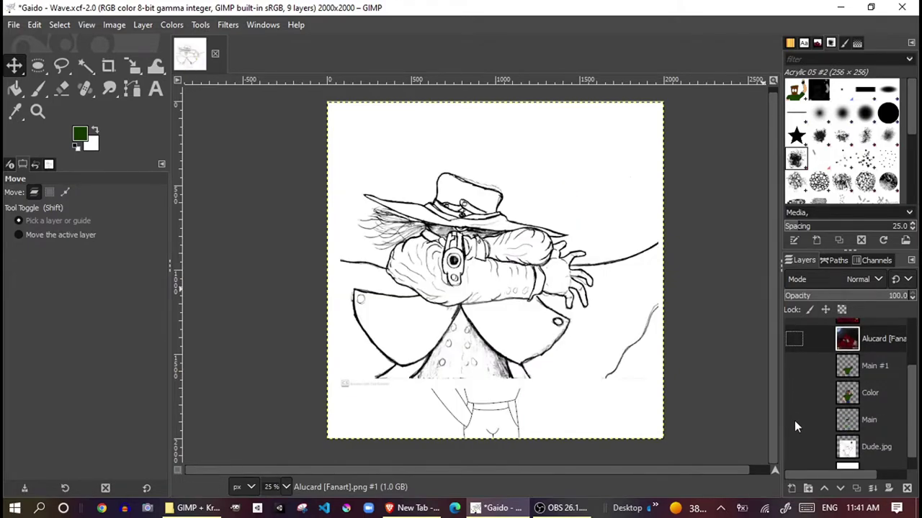
scroll(820, 360, "up", 3)
left_click(795, 333)
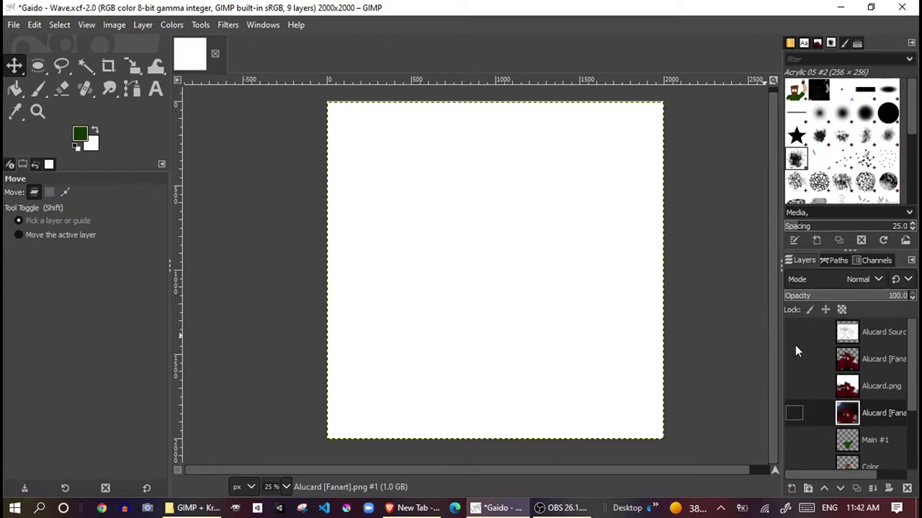
left_click(795, 358)
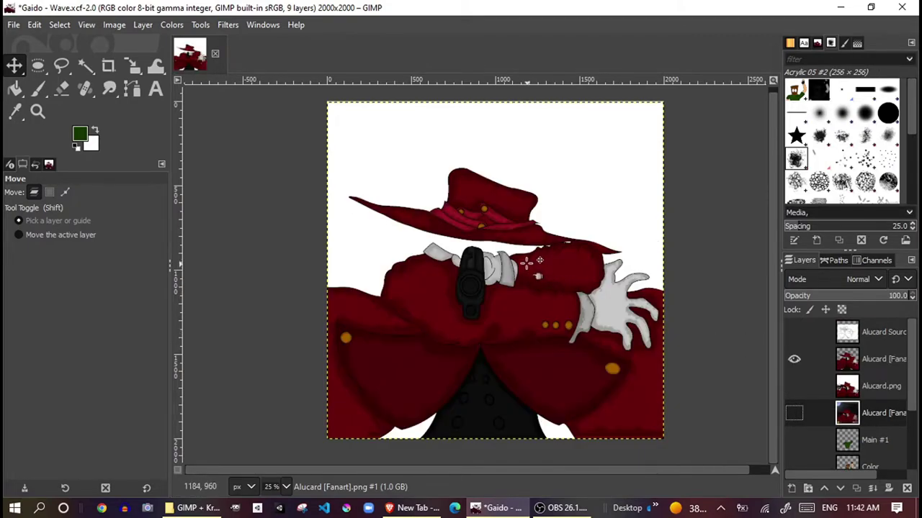
left_click(795, 333)
left_click(794, 359)
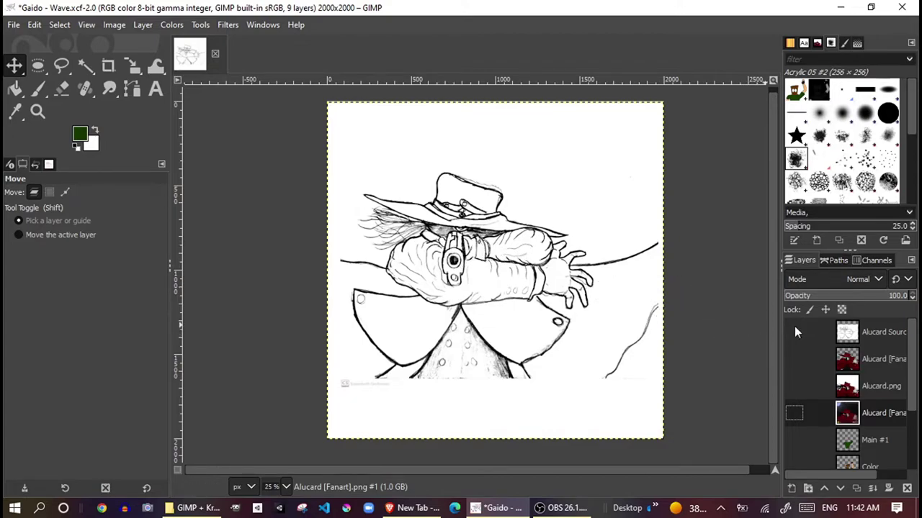
left_click(794, 332)
left_click(794, 359)
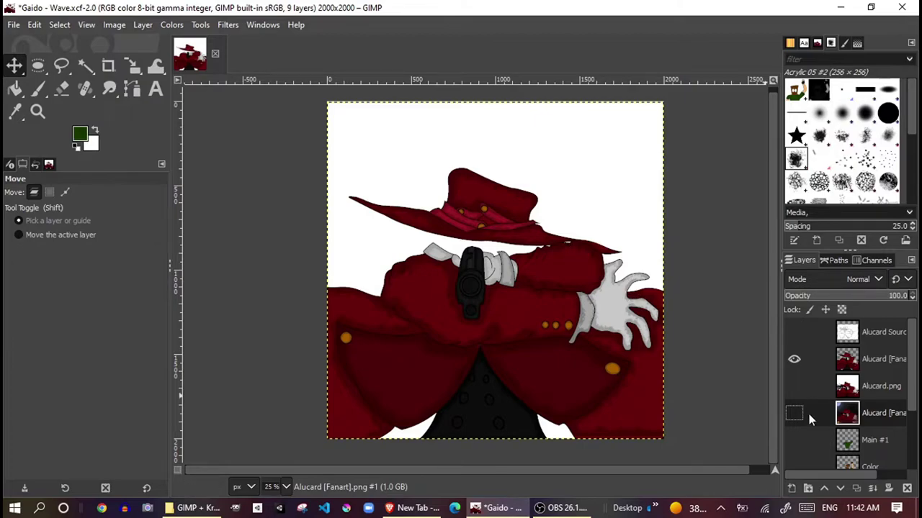
- Switch from the Alucard [Fanart] and Alucard.png layers to the finished night-background Alucard art
left_click(793, 359)
left_click(794, 386)
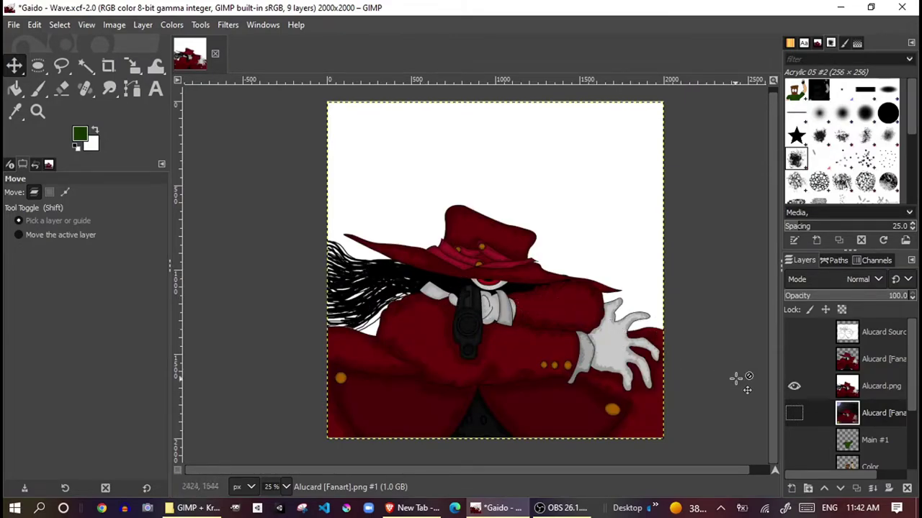
left_click(793, 386)
left_click(794, 413)
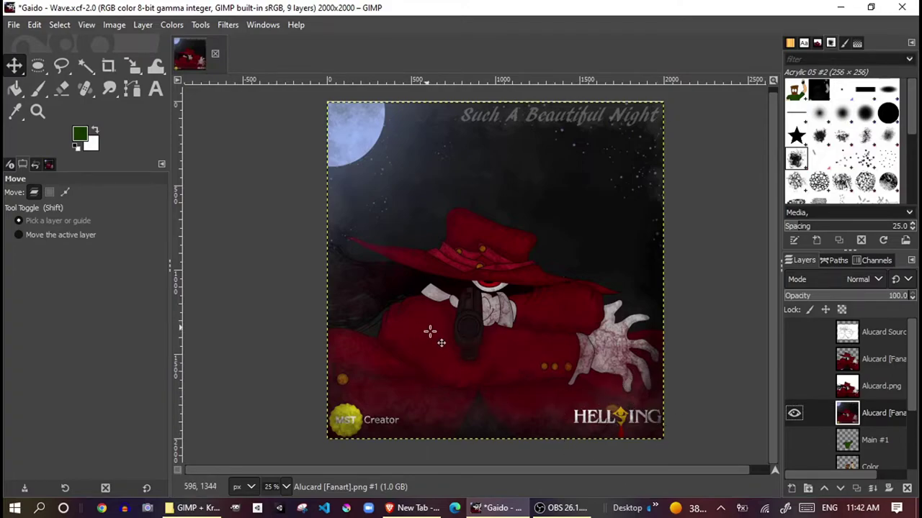
- Zoom around the finished artwork, bring its top into view, and choose the Paintbrush
scroll(430, 336, "up", 2)
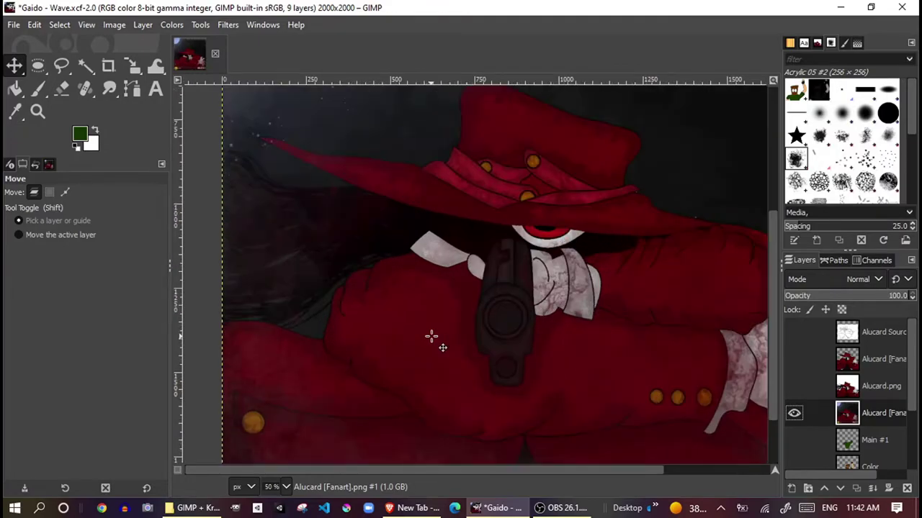
scroll(431, 328, "up", 2)
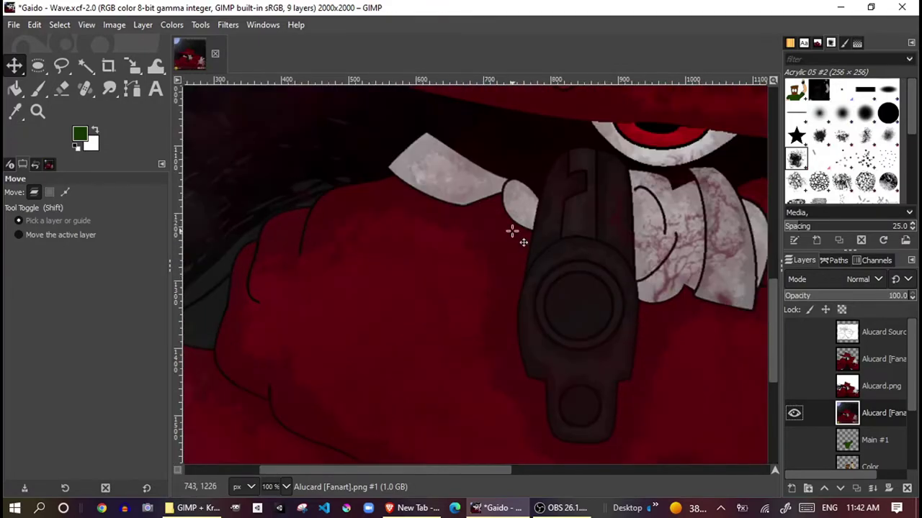
scroll(512, 230, "down", 3)
scroll(516, 234, "down", 3)
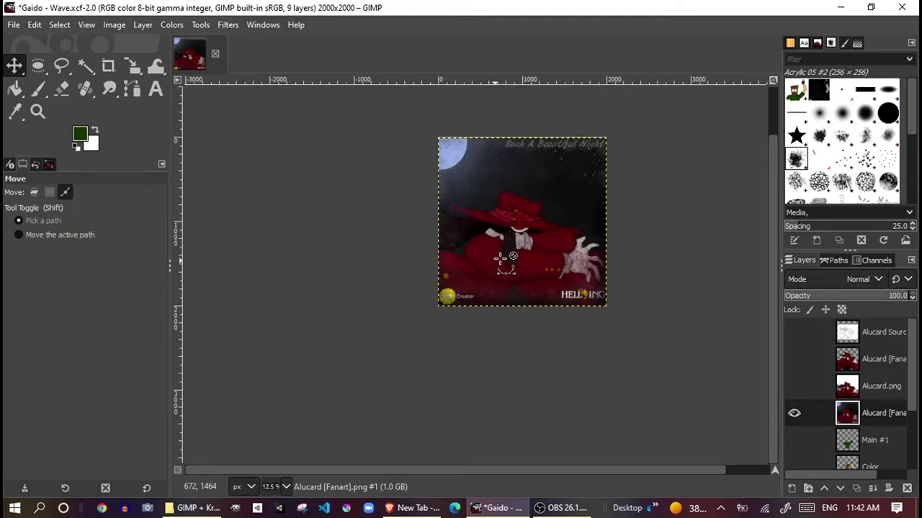
scroll(466, 246, "up", 2)
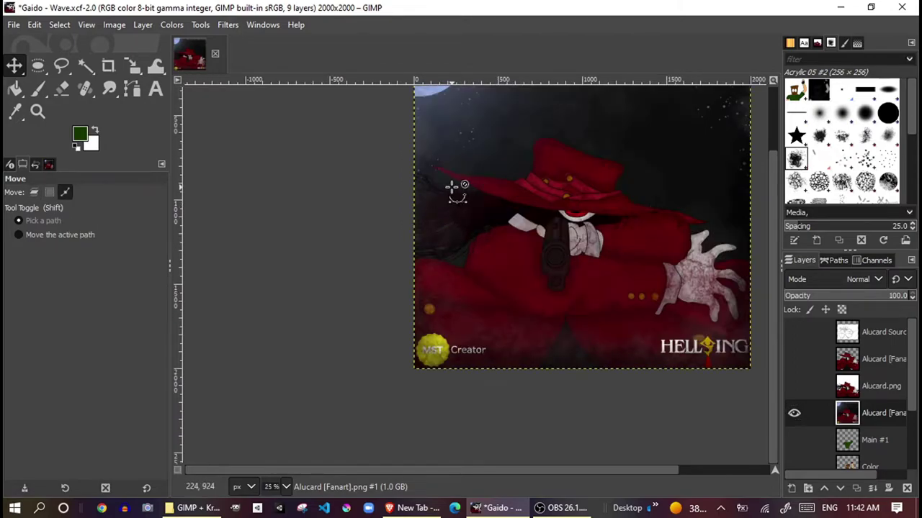
left_click_drag(452, 189, 381, 268)
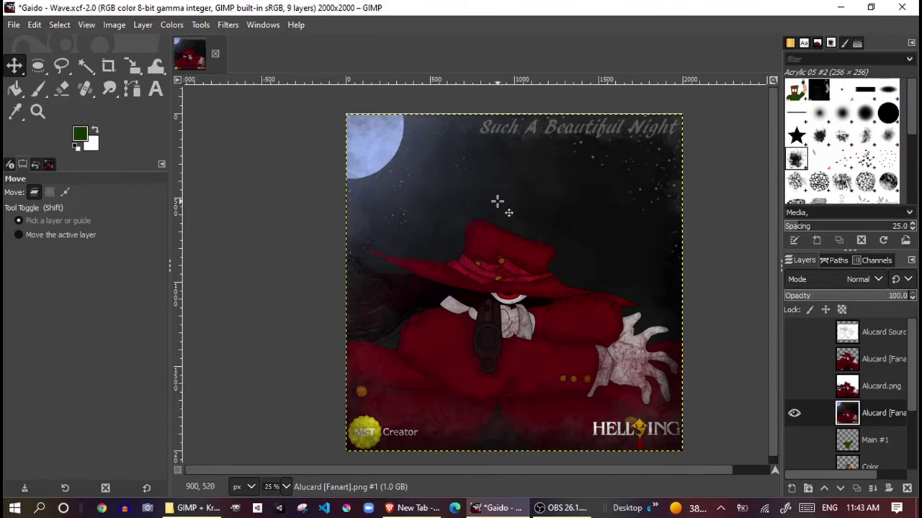
left_click(39, 88)
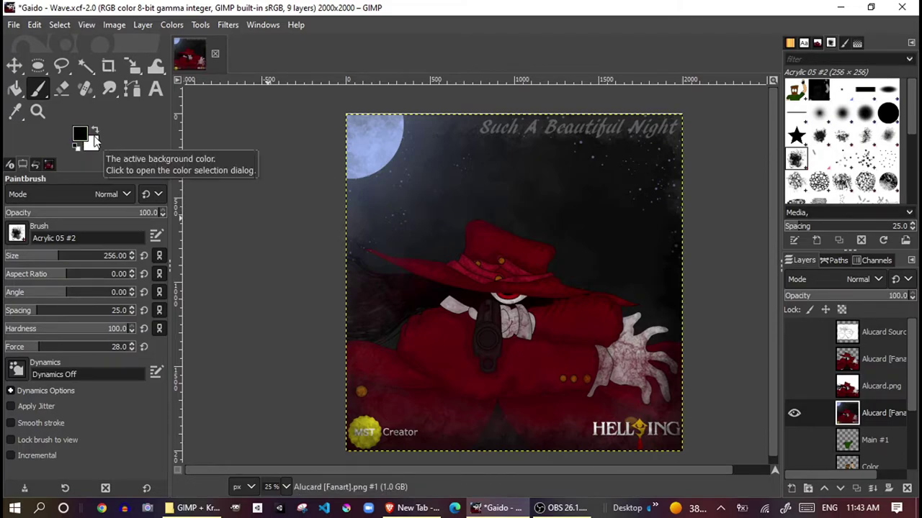
- Make white the painting colour and lower the acrylic brush force to 8
left_click(87, 148)
left_click(321, 81)
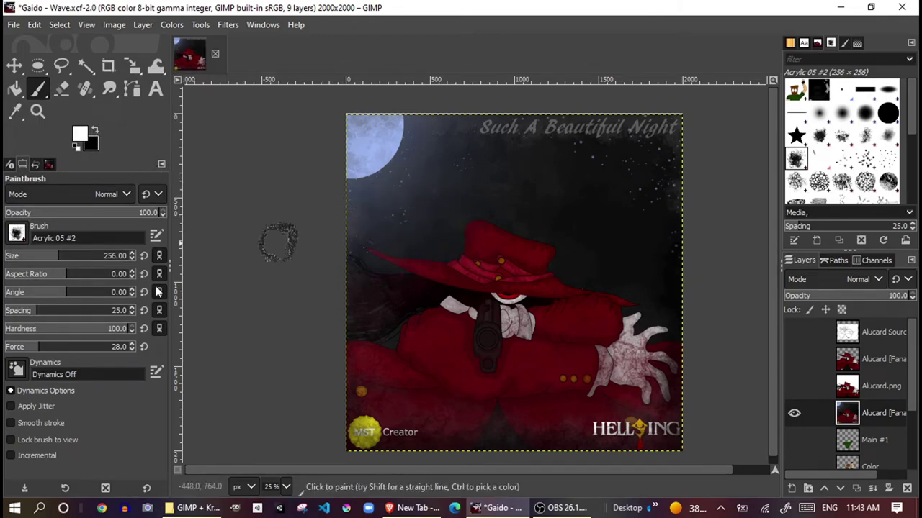
left_click_drag(28, 348, 16, 349)
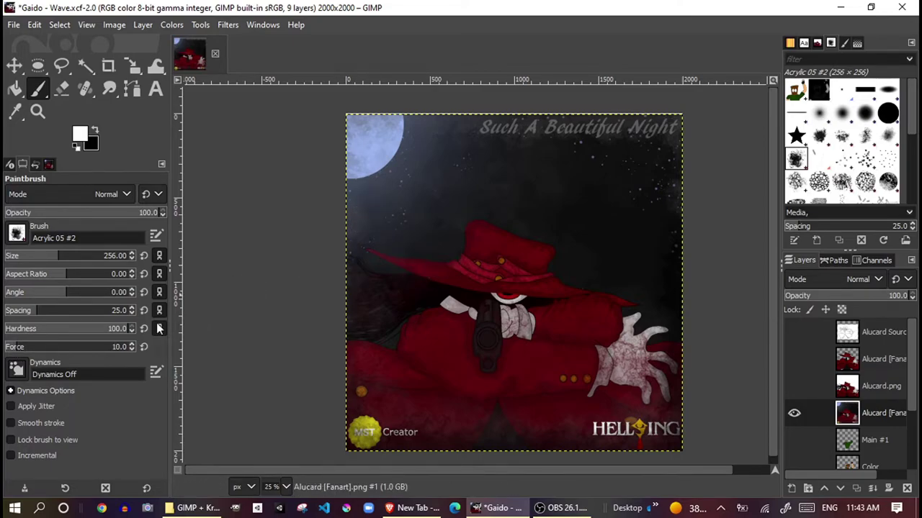
left_click(16, 348)
- Test faint white dabs in the night sky at force 3, undoing two of them
left_click(405, 213)
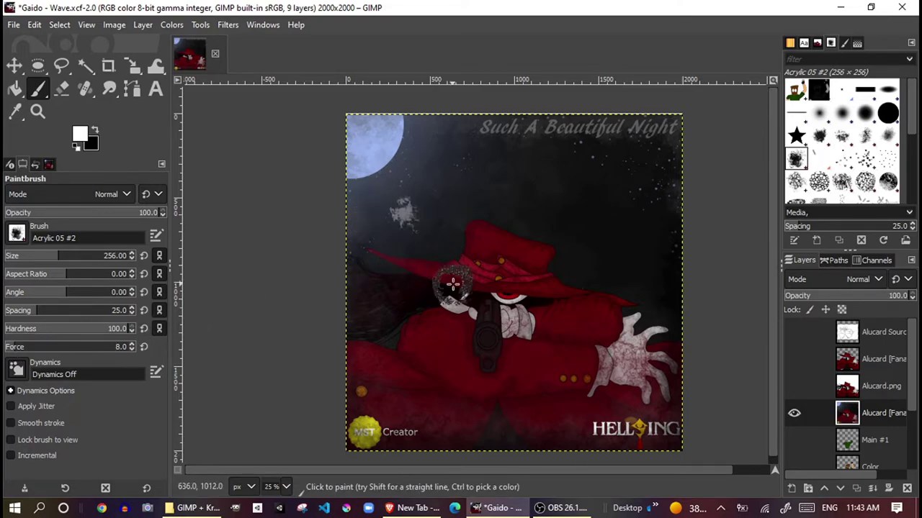
left_click(7, 348)
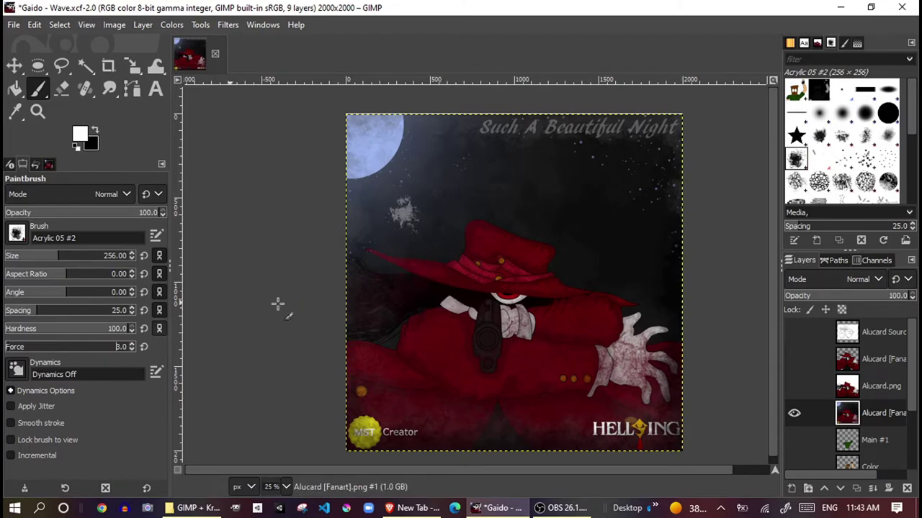
left_click(539, 194)
key("ctrl+z")
key("ctrl+z")
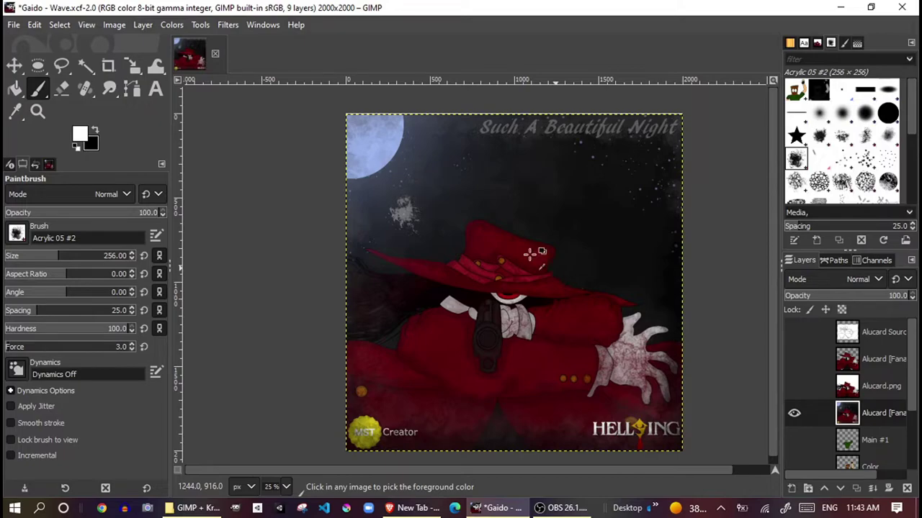
left_click_drag(409, 153, 464, 166)
key("ctrl+z")
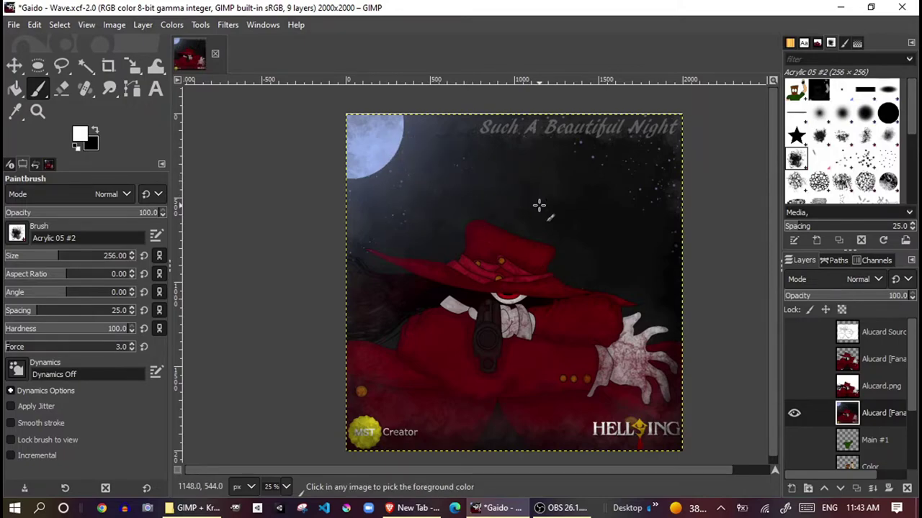
left_click(538, 209)
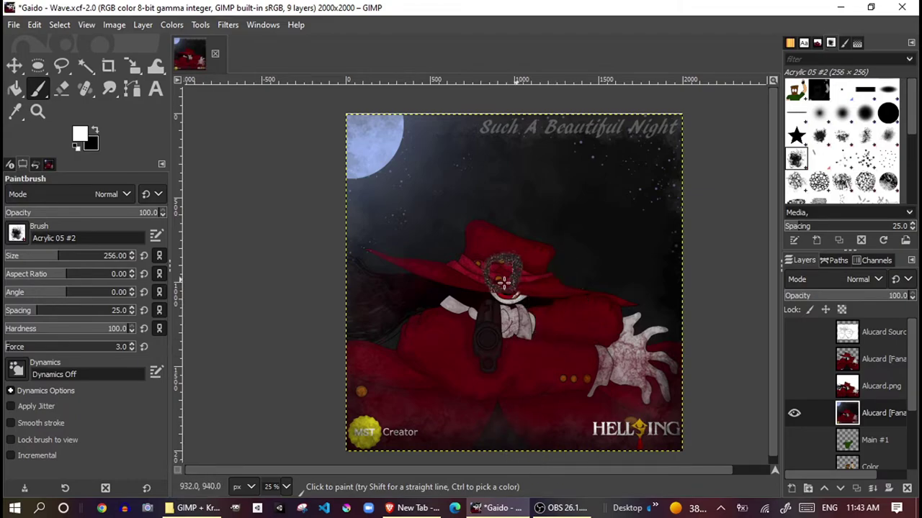
- Hide the Alucard [Fanart] layer and show the character's Color and Main outline layers
left_click(793, 414)
scroll(792, 414, "down", 2)
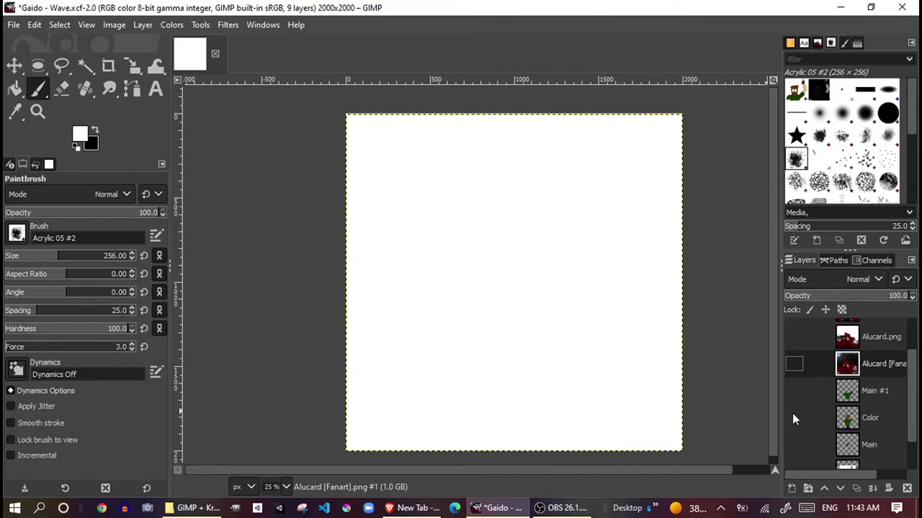
left_click(786, 367)
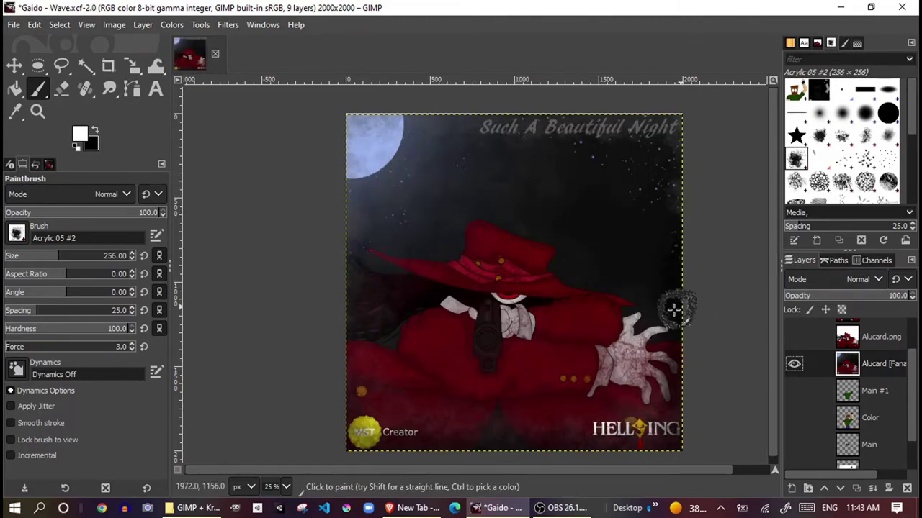
left_click(791, 366)
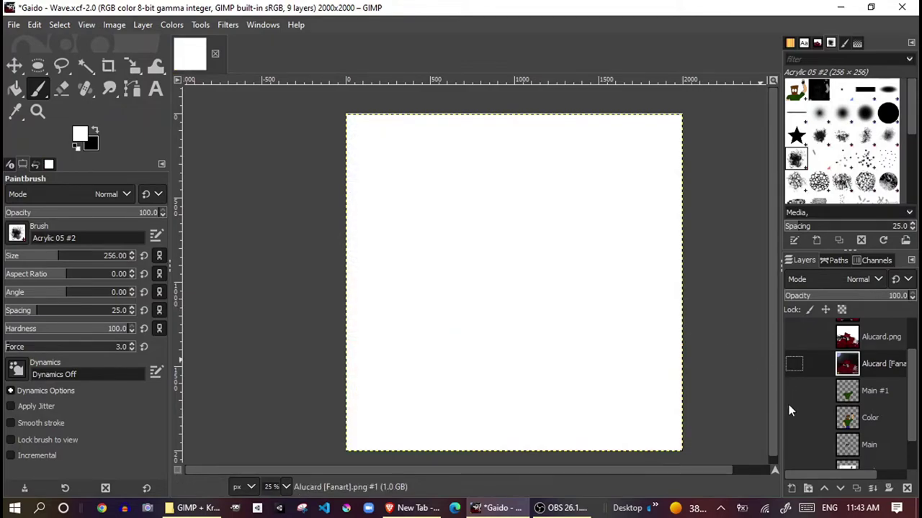
left_click(790, 417)
scroll(795, 413, "down", 1)
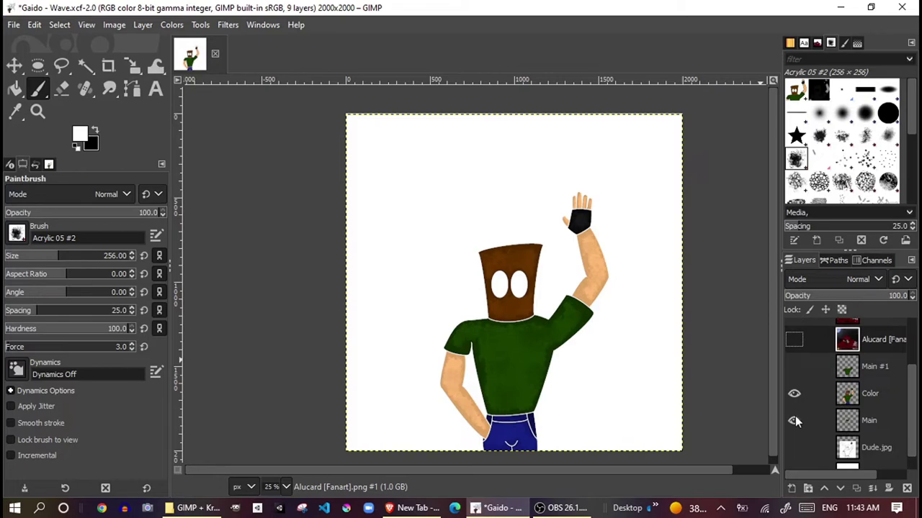
left_click(795, 416)
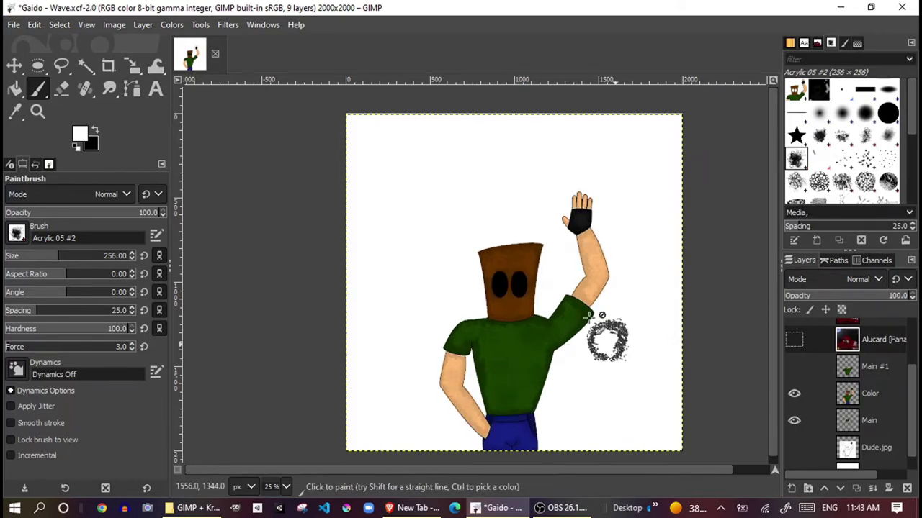
scroll(659, 371, "down", 1)
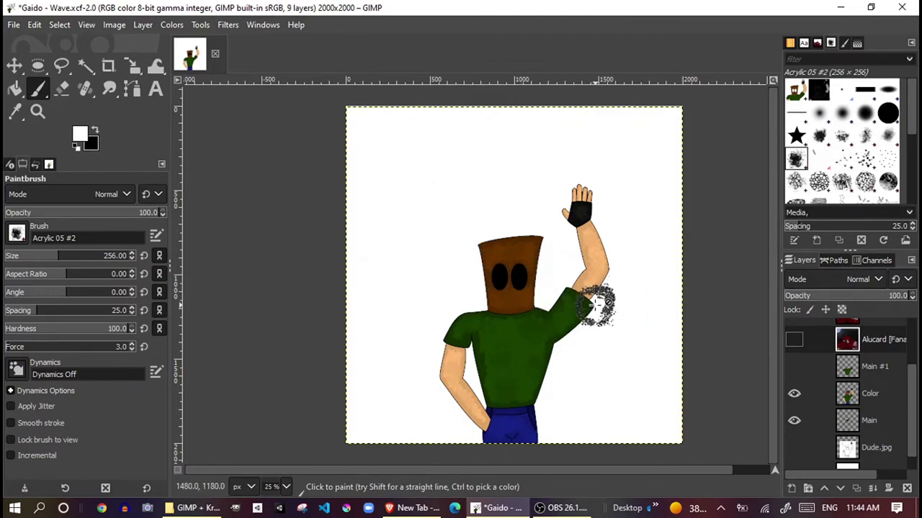
- Open Hellsing Integra [Fanart].png from the GIMP + Krita folder in Brave
left_click(193, 508)
scroll(317, 353, "down", 3)
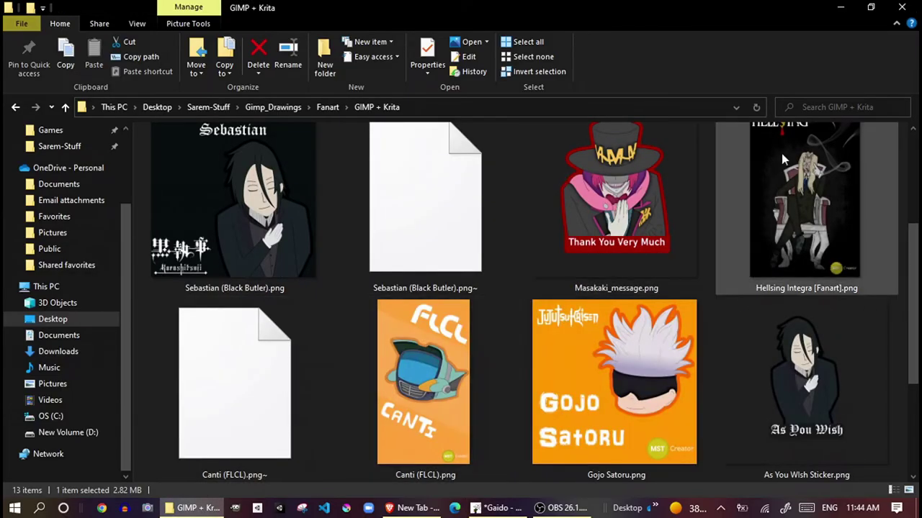
left_click_drag(803, 186, 644, 71)
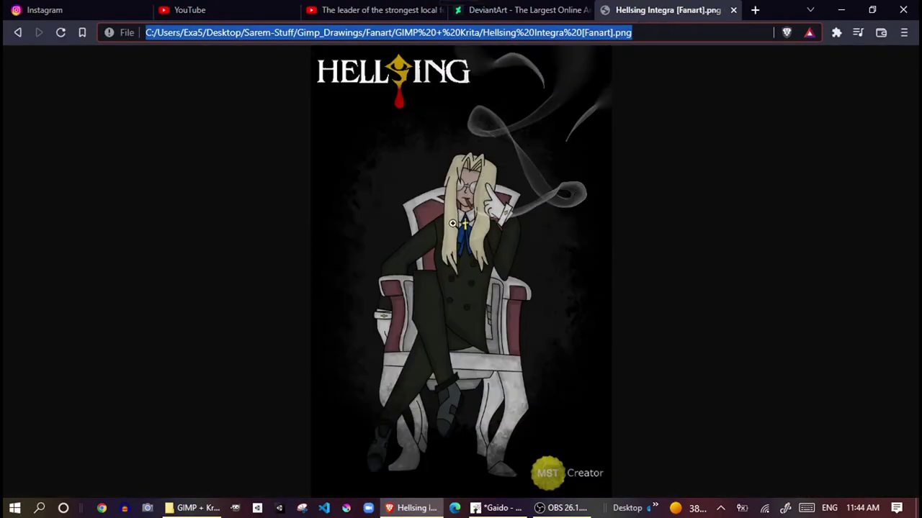
- Bring OBS forward, then return to the Gaido - Wave window in GIMP
left_click(551, 508)
left_click(521, 509)
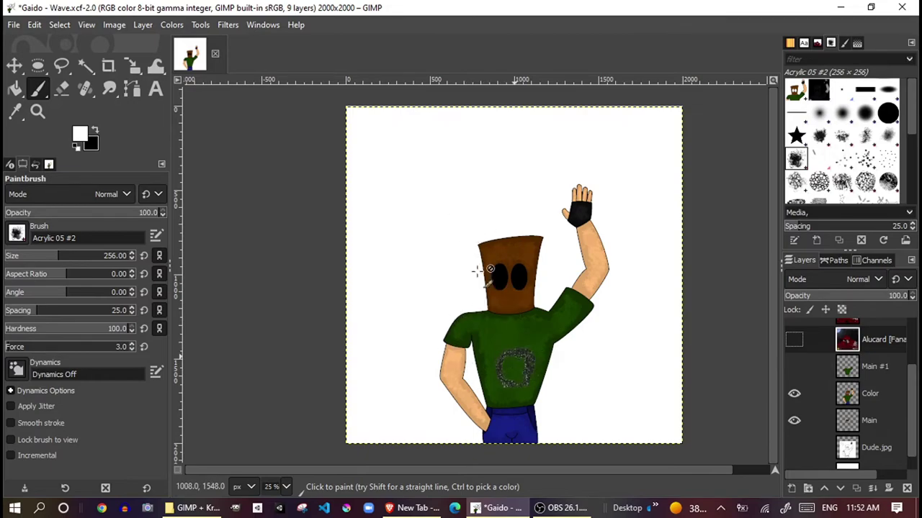
key("space")
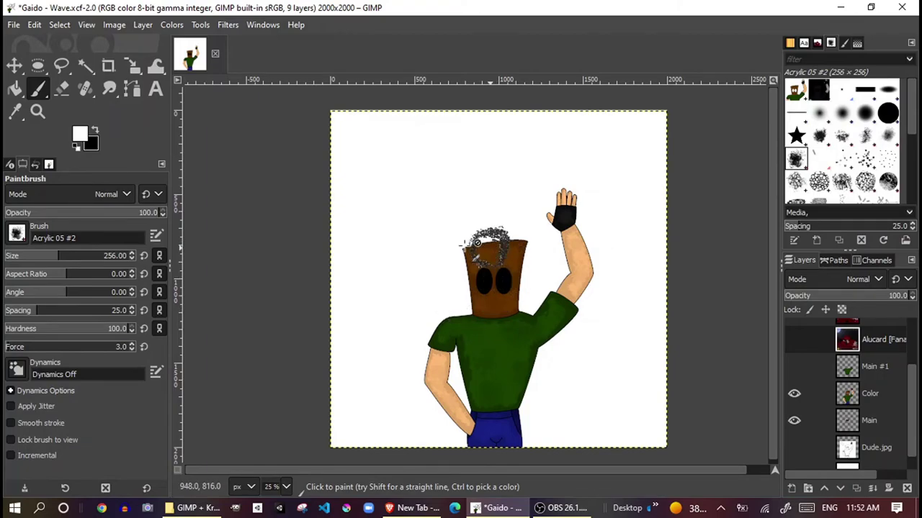
scroll(478, 243, "up", 4)
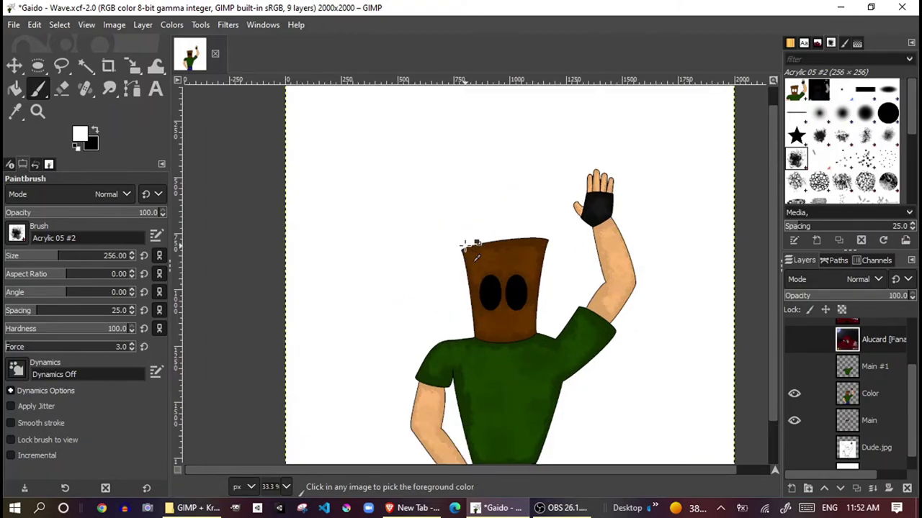
scroll(493, 237, "down", 4)
scroll(496, 237, "down", 1)
scroll(475, 237, "up", 1)
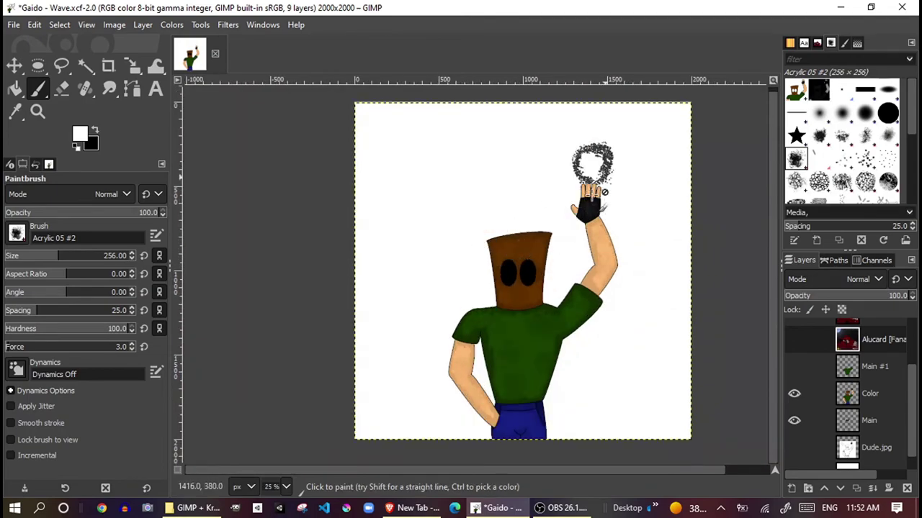